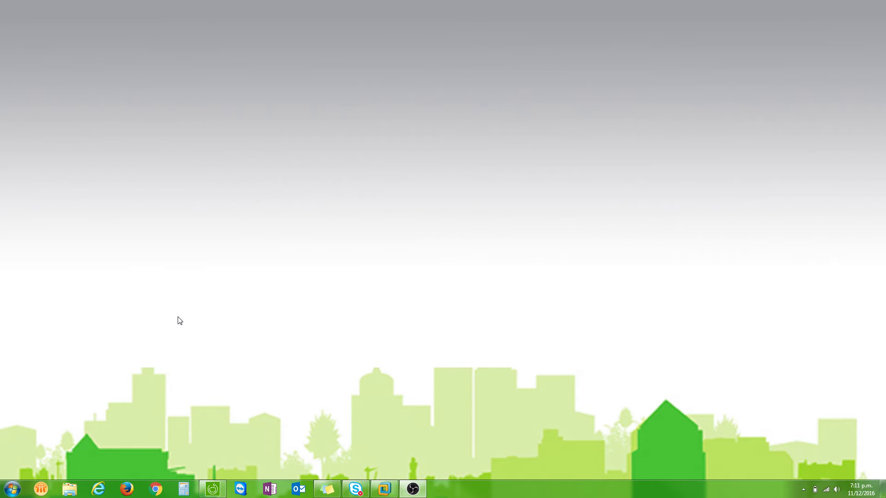
In SoMove's Protocol & Drive Profiles, keep EtherNet/IP and choose the 100/101 Generic Altivar IO profile
left_click(215, 490)
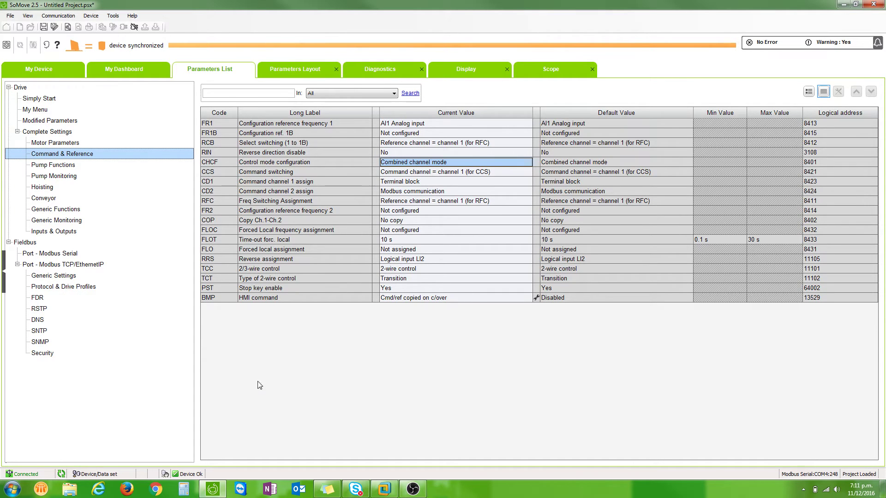
left_click(74, 287)
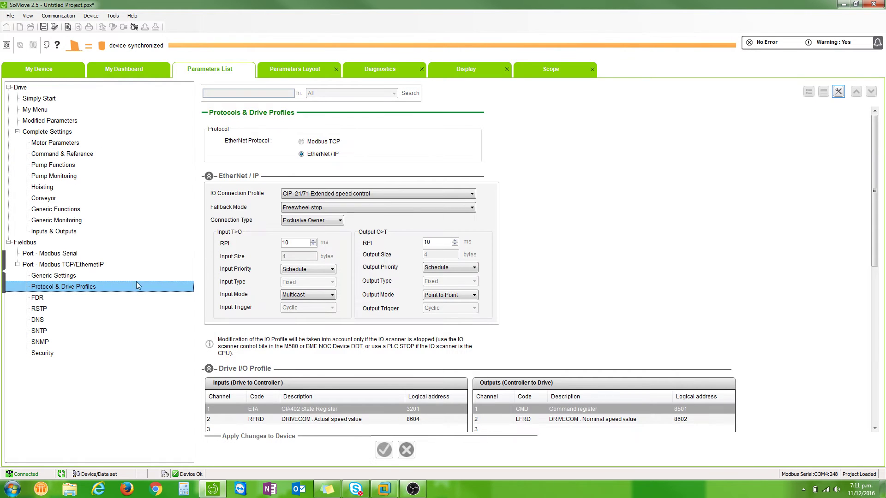
left_click(302, 154)
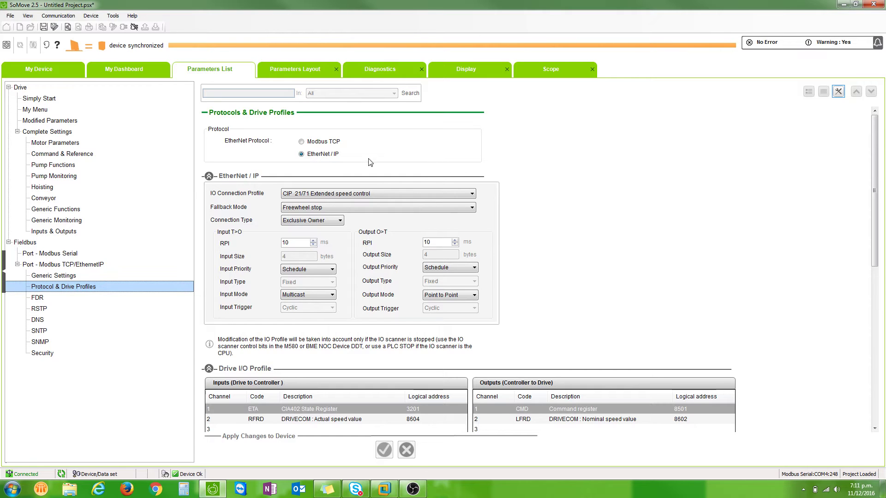
left_click(325, 144)
left_click(335, 156)
left_click(463, 198)
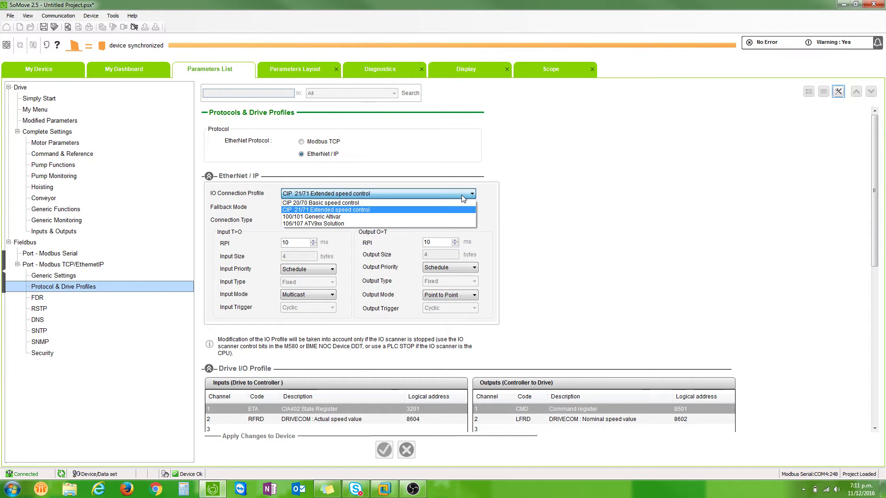
left_click(437, 218)
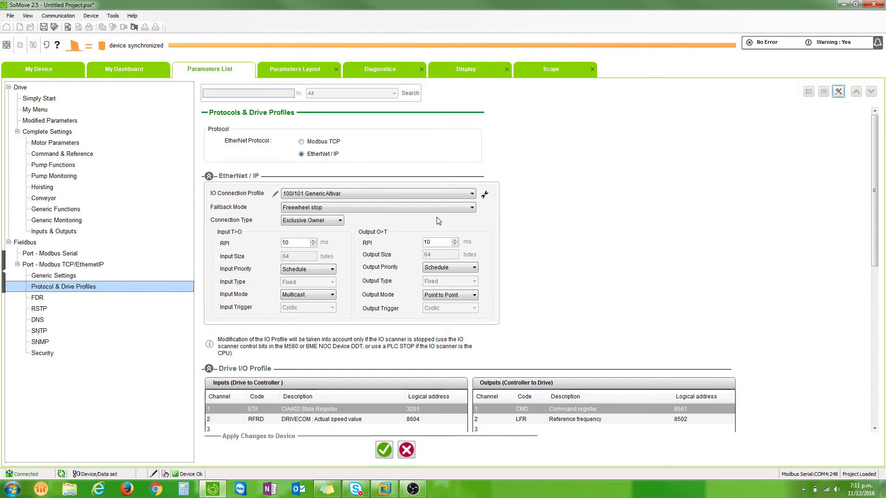
Set both the Input T->O and Output O->T RPI to 50 ms
double_click(304, 245)
type("50")
double_click(433, 240)
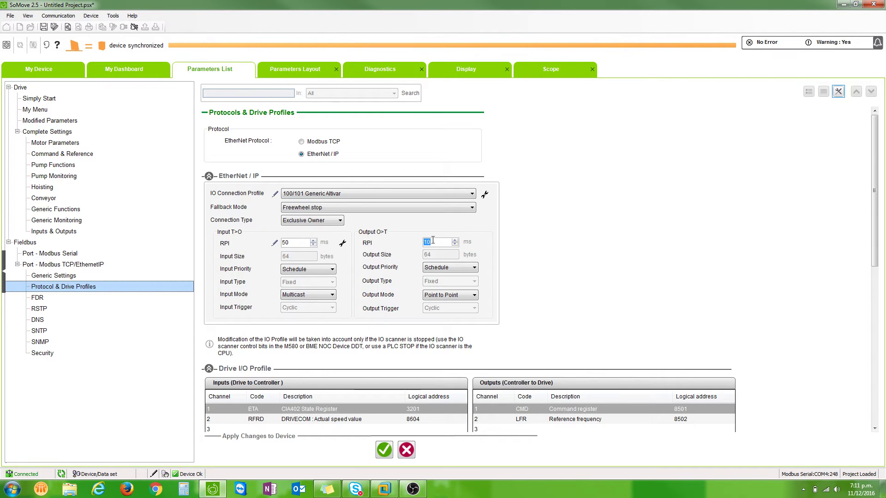
type("50")
Review the I/O tables and apply the EtherNet/IP profile changes to the drive
scroll(572, 324, "down", 2)
scroll(573, 324, "down", 3)
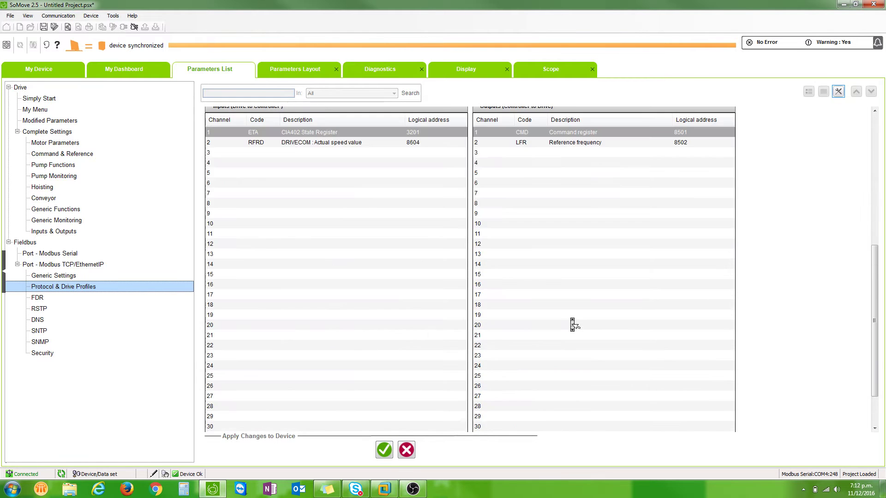
scroll(572, 324, "up", 2)
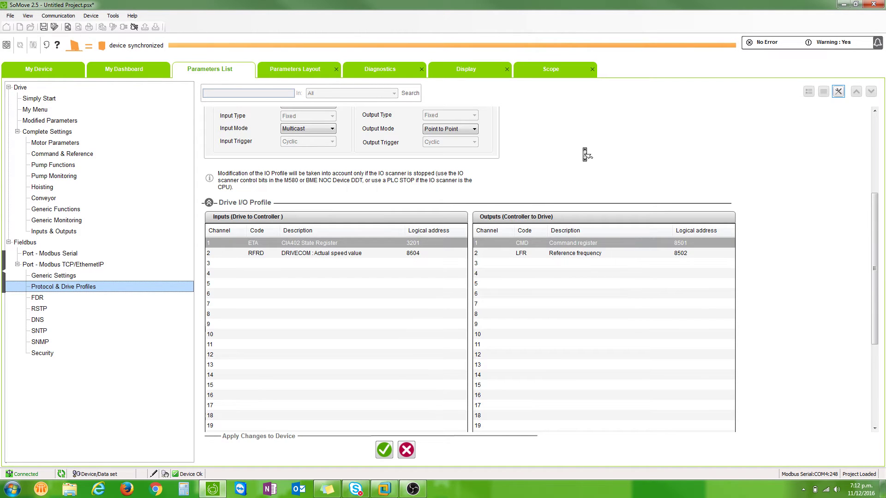
scroll(585, 154, "down", 3)
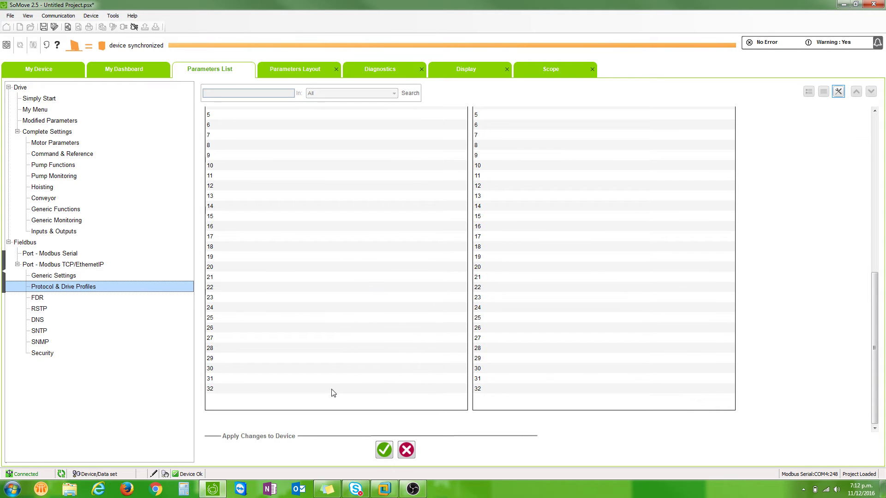
scroll(331, 392, "up", 3)
scroll(331, 392, "down", 3)
scroll(554, 280, "up", 3)
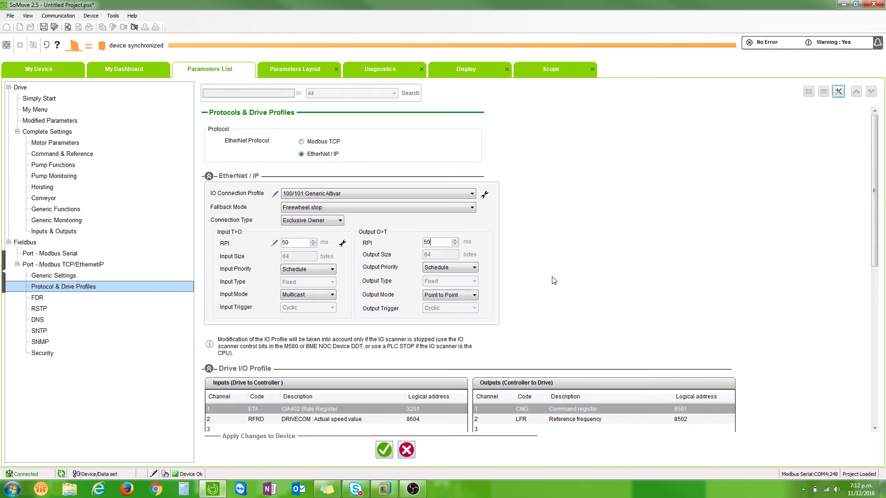
left_click(384, 449)
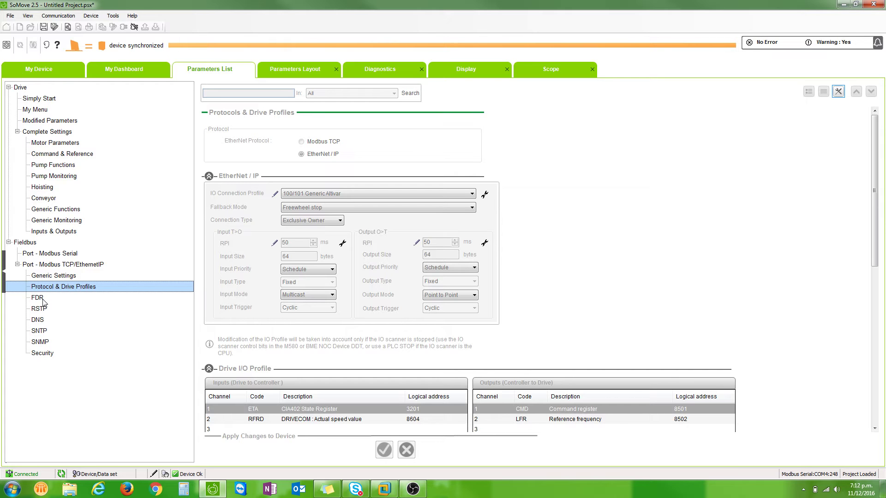
Show Generic Settings, briefly switch IP assignment to DHCP, and view the FDR and RSTP pages
left_click(47, 276)
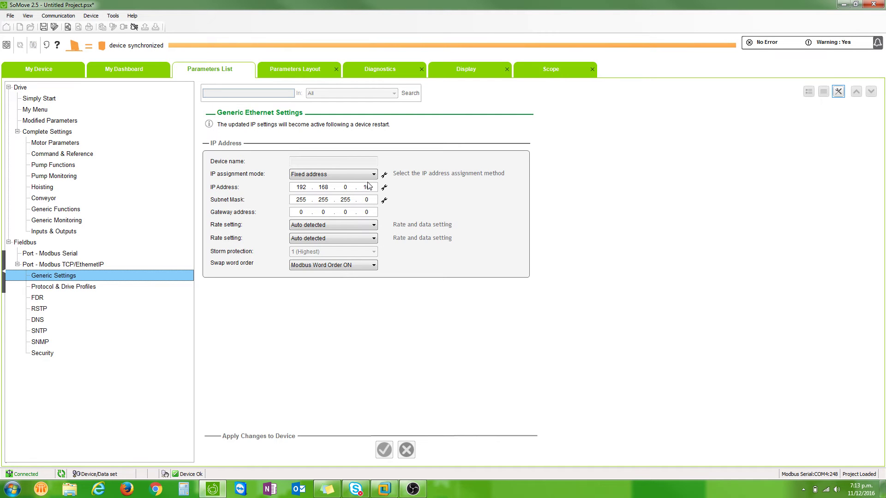
left_click(369, 177)
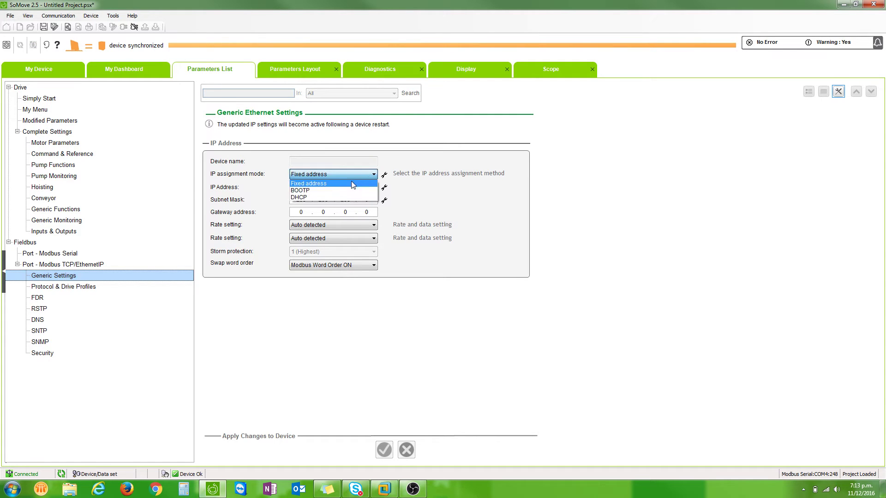
left_click(352, 197)
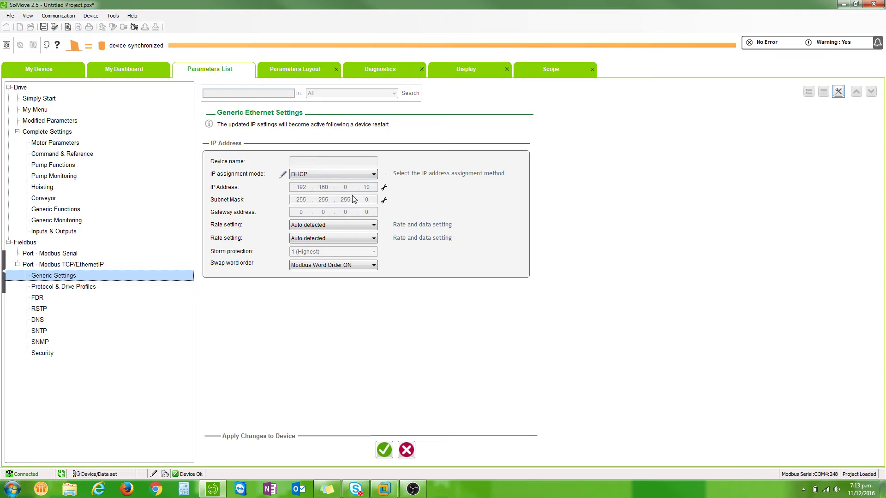
left_click(40, 299)
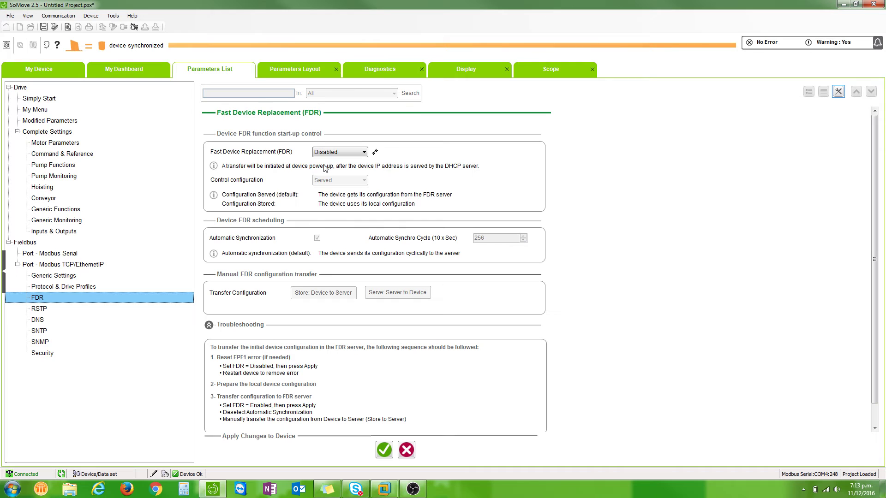
left_click(42, 312)
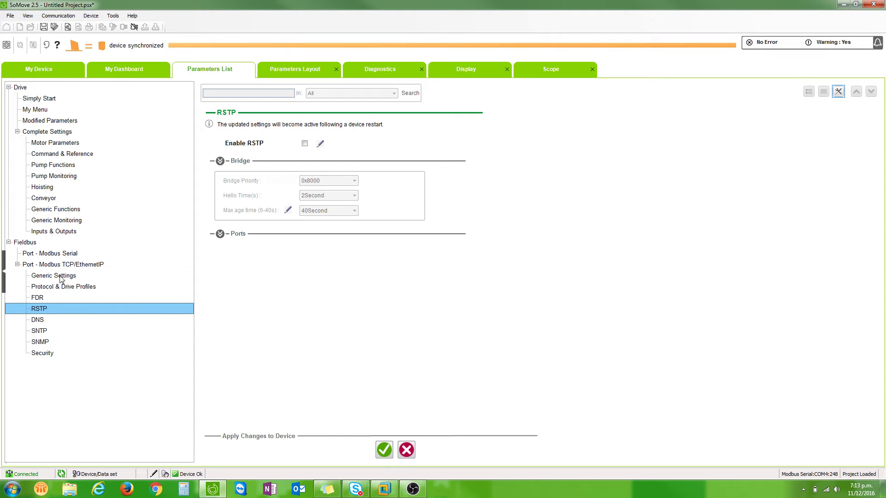
Return to Generic Settings and set IP assignment back to Fixed address 192.168.0.10
left_click(54, 283)
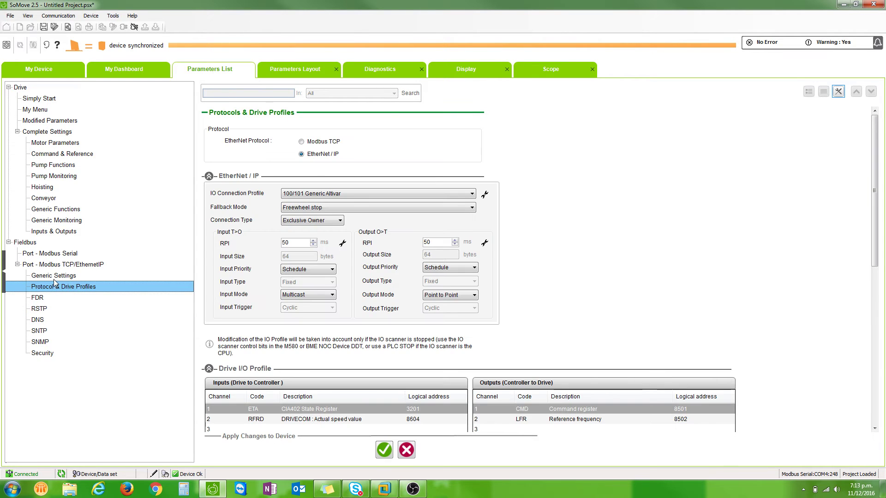
left_click(53, 276)
left_click(342, 176)
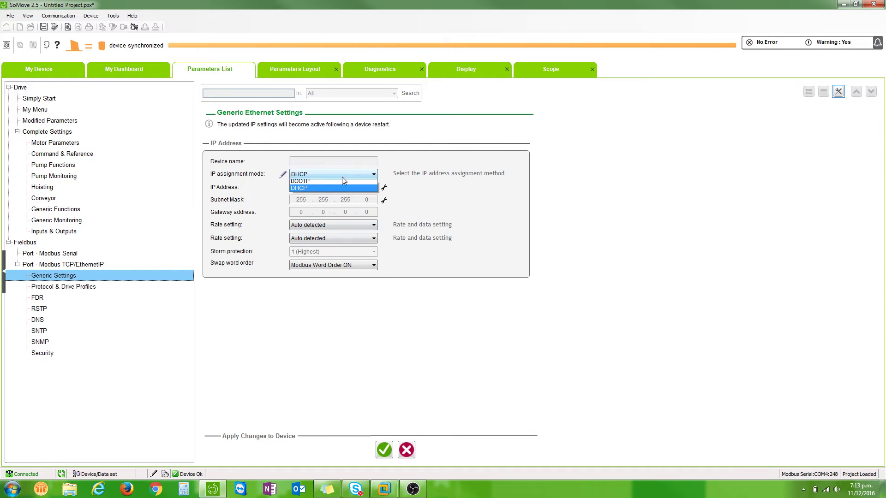
left_click(323, 181)
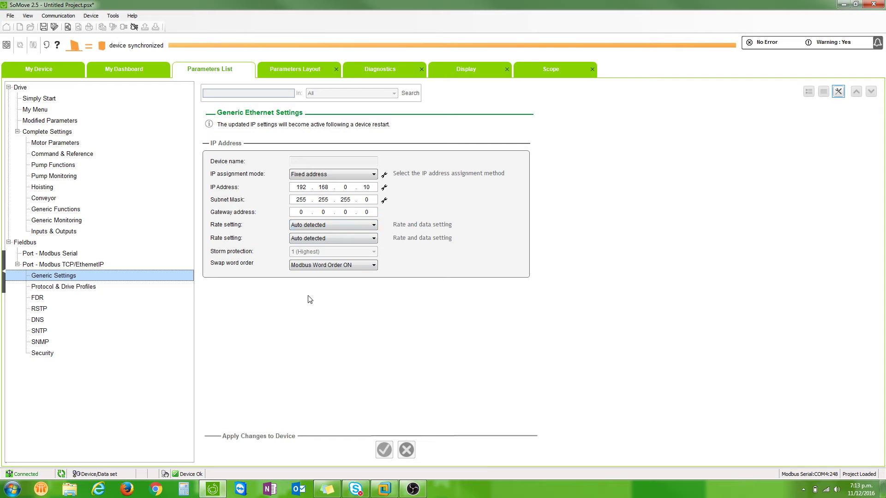
Set CHCF control mode to I/O mode in Command & Reference
left_click(76, 155)
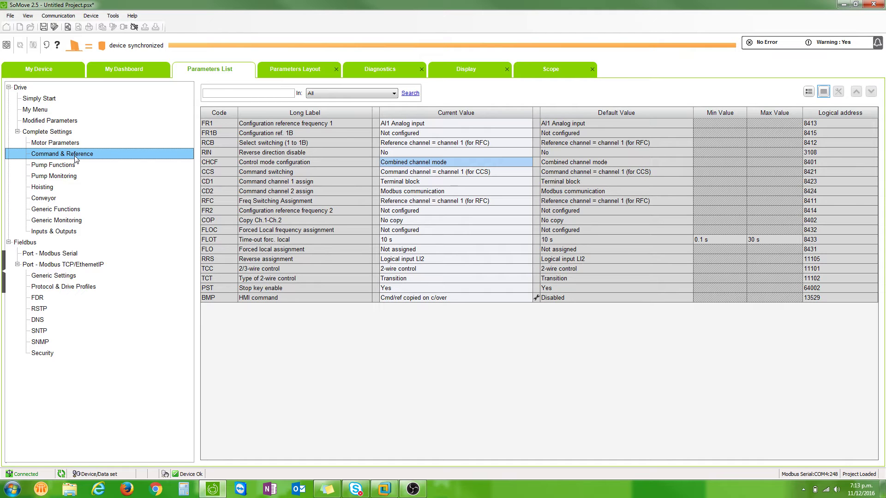
left_click(528, 162)
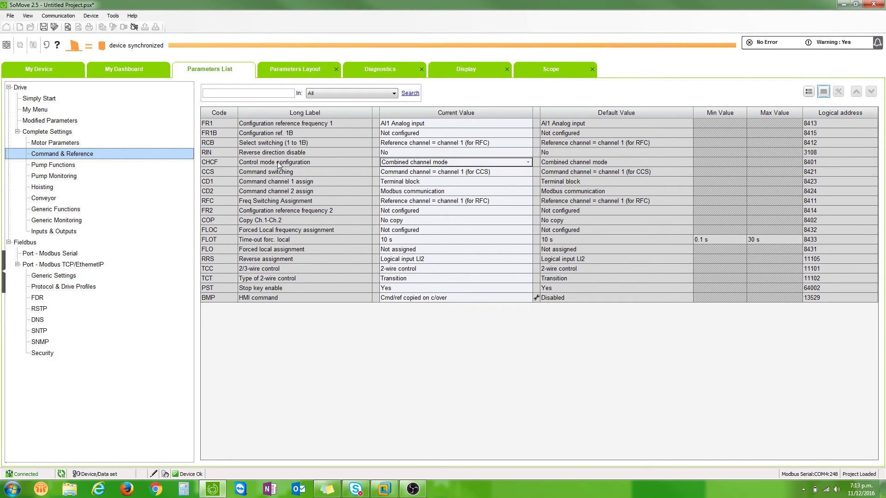
left_click(529, 165)
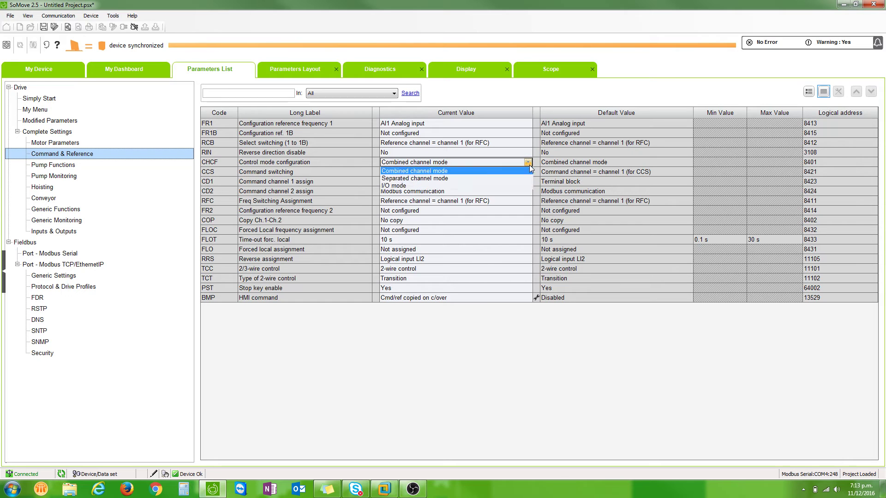
left_click(530, 164)
left_click(527, 165)
left_click(482, 184)
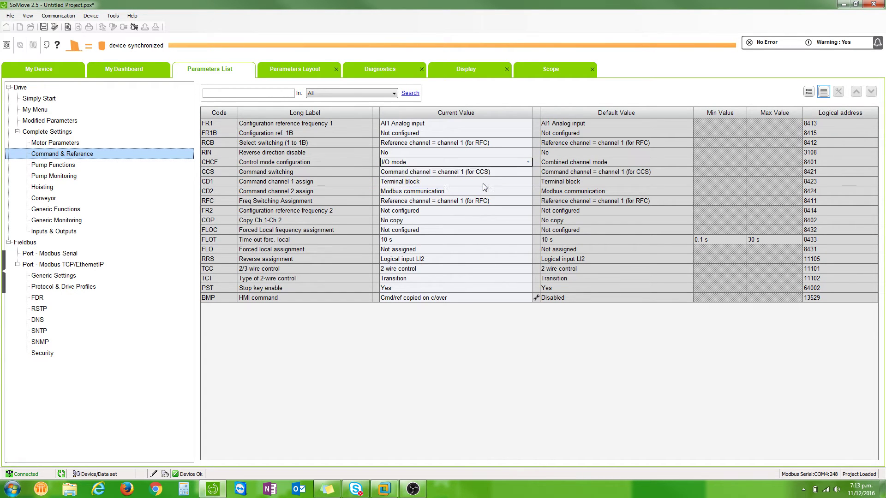
Set FR1 to Embedded Ethernet and CD1 to Ethernet, then minimize SoMove
left_click(529, 125)
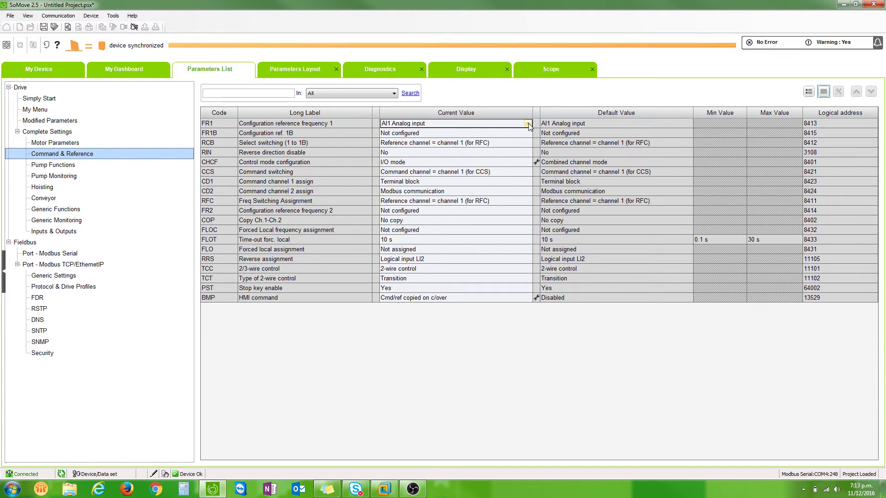
left_click(528, 123)
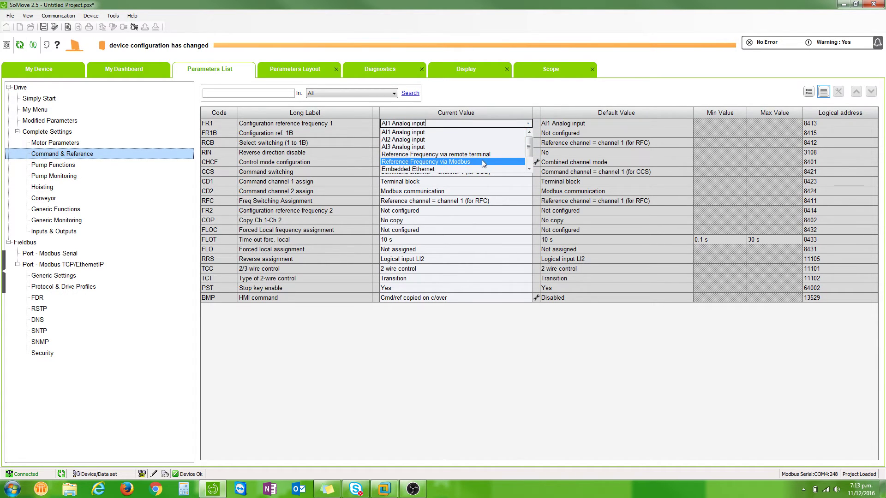
left_click(488, 169)
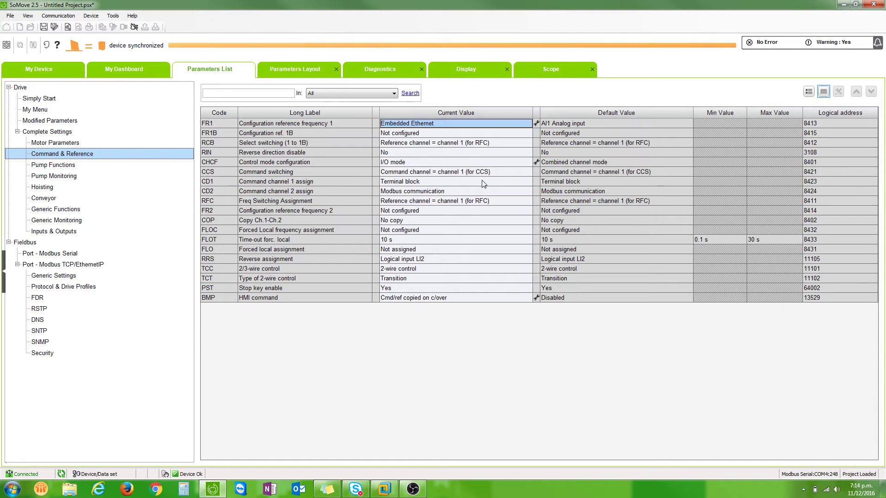
left_click(529, 182)
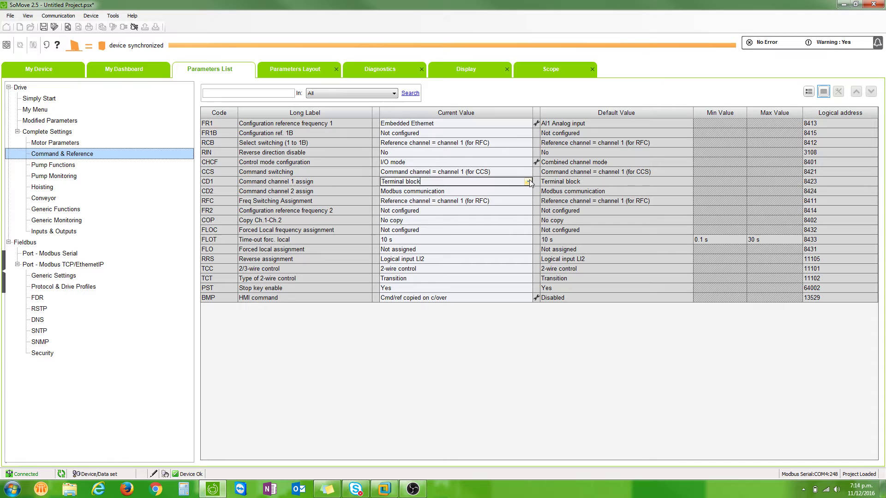
left_click(527, 181)
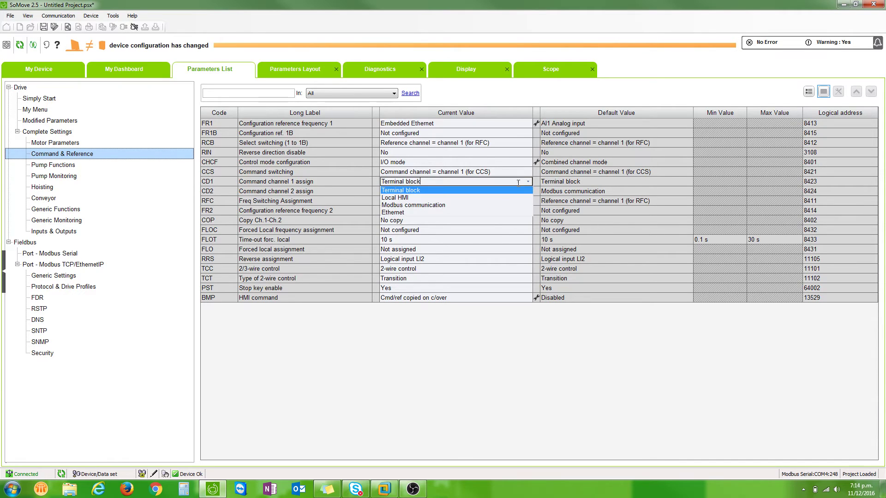
left_click(493, 211)
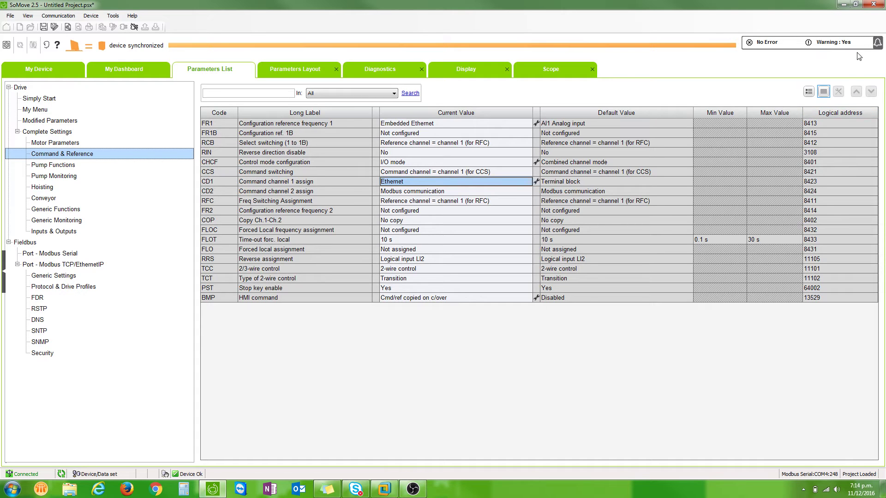
left_click(843, 7)
Restore the RSLogix 5000 virtual machine showing the AllenBradley_DemoCase I/O configuration
left_click(380, 492)
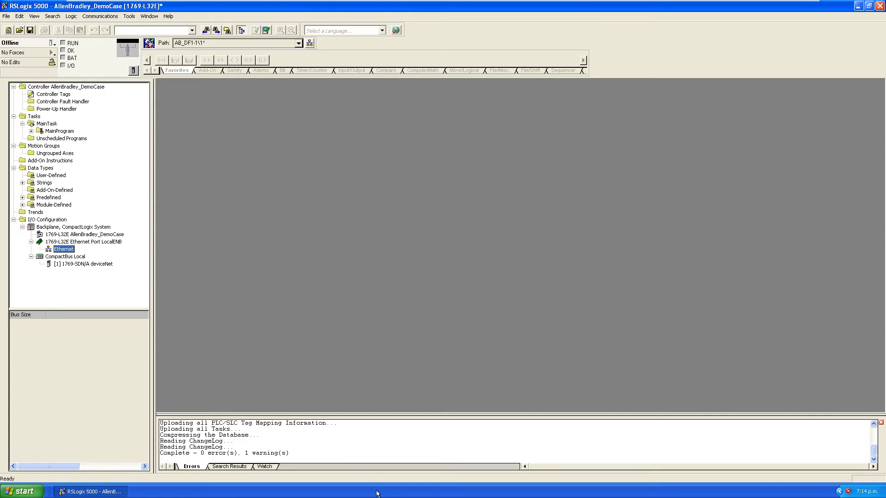
Add a Generic ETHERNET-MODULE on the Ethernet network named Altivar_Process900
right_click(72, 252)
left_click(101, 255)
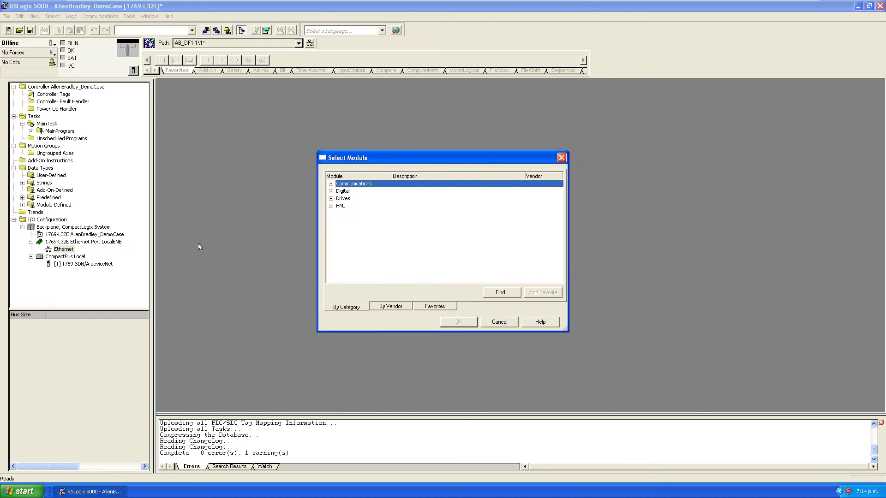
left_click(330, 185)
scroll(381, 203, "down", 2)
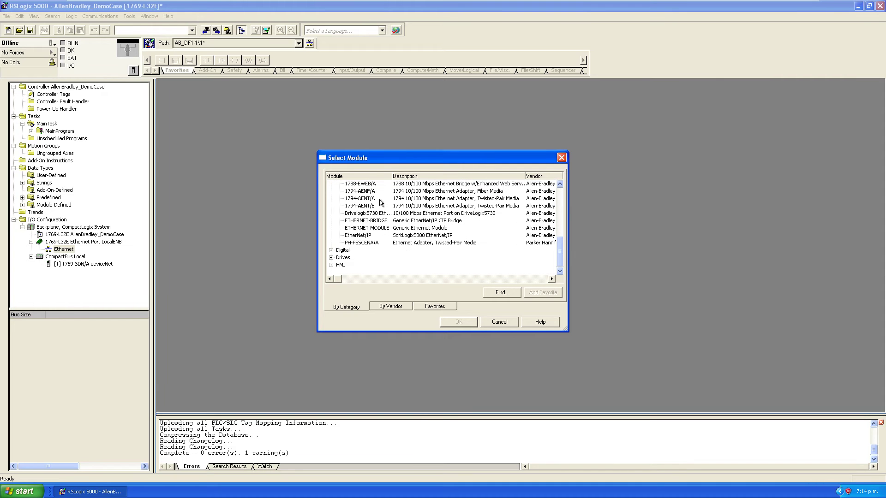
double_click(392, 229)
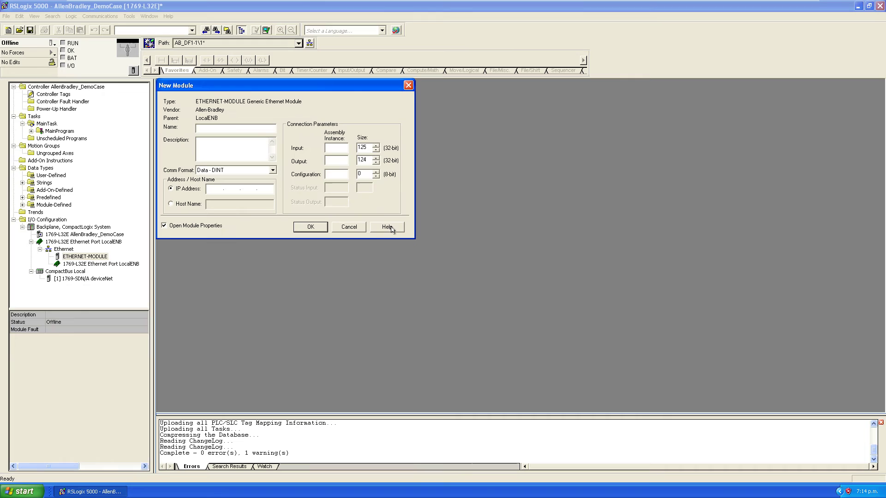
type("Altivar_Process")
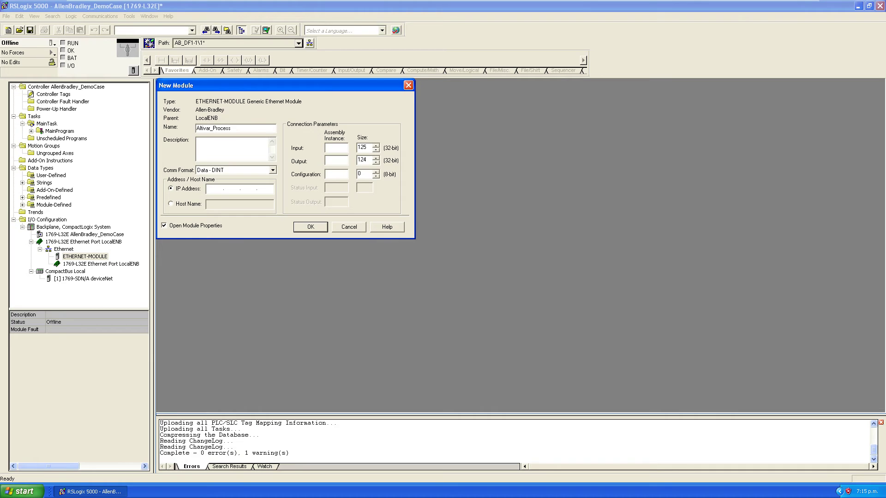
type("900")
Set Comm Format Data - INT, IP 192.168.0.10, input instance 101 and output instance 100
left_click(273, 170)
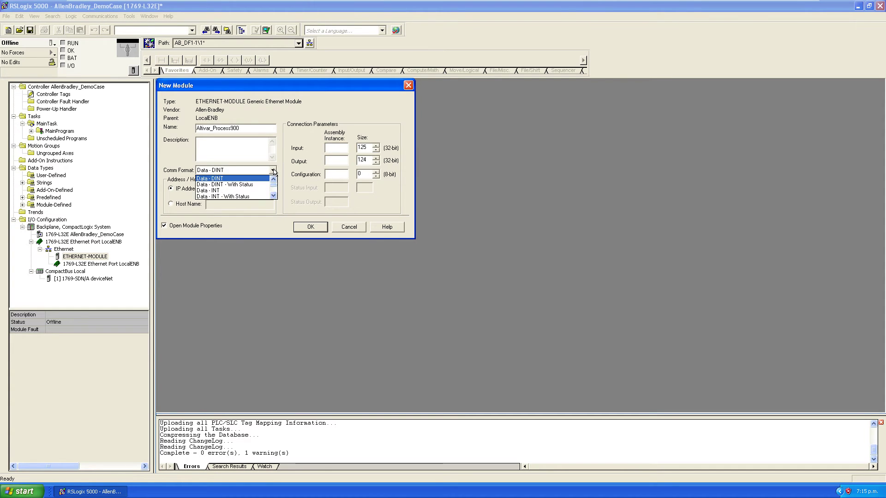
left_click(252, 190)
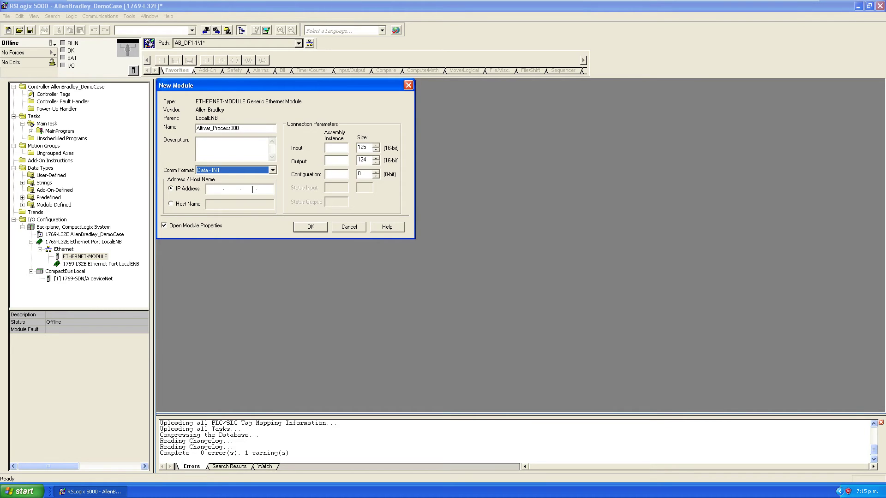
left_click(215, 188)
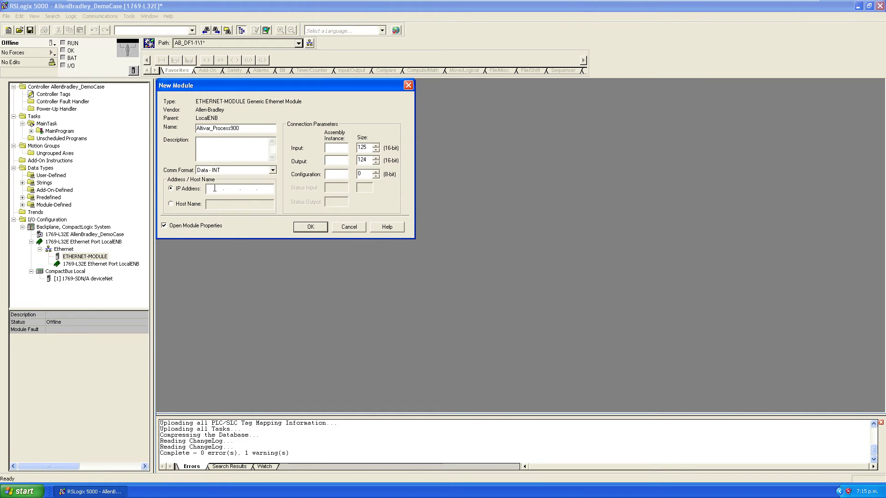
type("192.")
type("168.")
type("0")
type(".10")
type("101")
key("Tab")
key("Tab")
type("100")
Set input and output sizes to 32 and configuration instance 6, then create the module
double_click(363, 147)
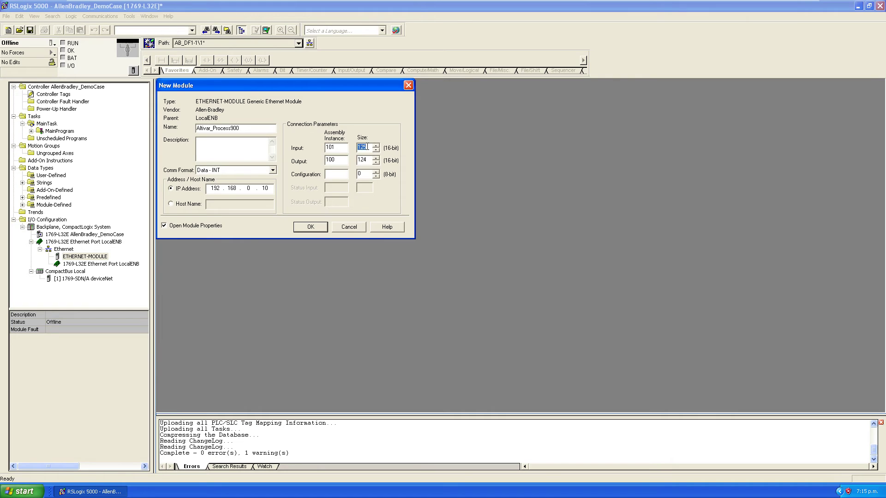
type("32")
double_click(366, 160)
type("32")
left_click(338, 174)
type("6")
left_click(300, 229)
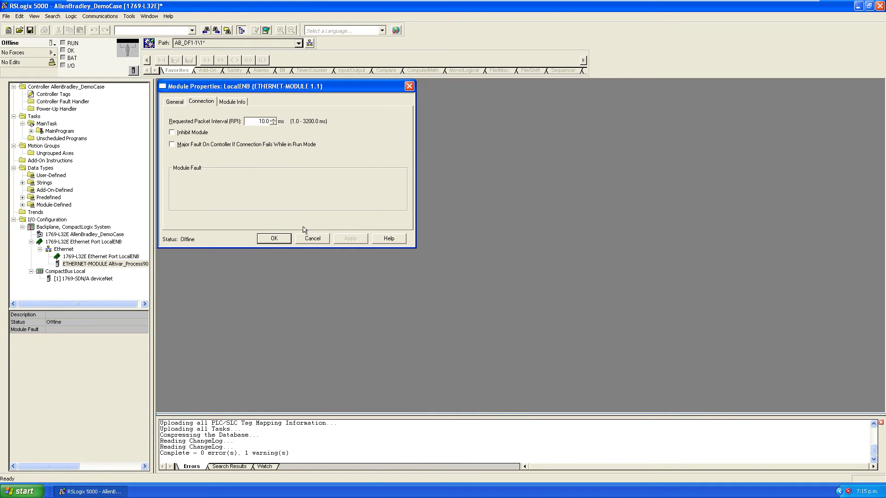
Set the module's RPI to 50 ms on the Connection tab and apply it
double_click(261, 120)
type("50")
left_click(340, 239)
left_click(276, 238)
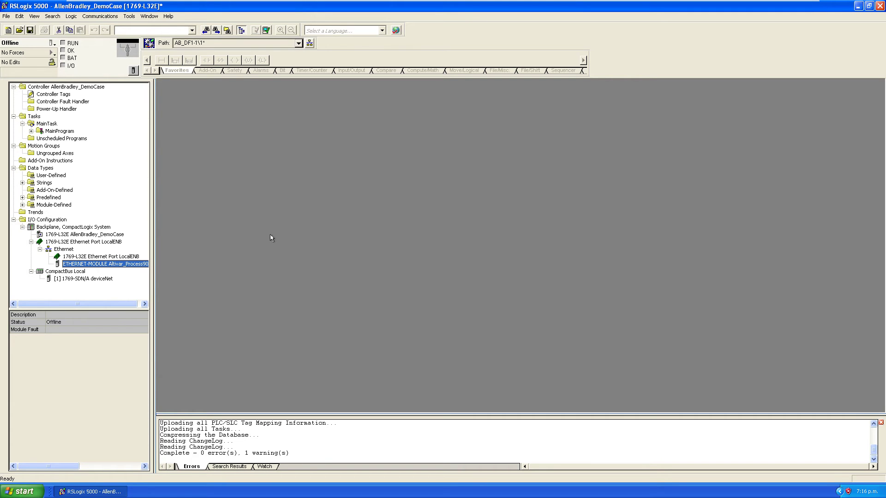
Choose Go Online from the controller status dropdown
left_click(50, 45)
left_click(67, 55)
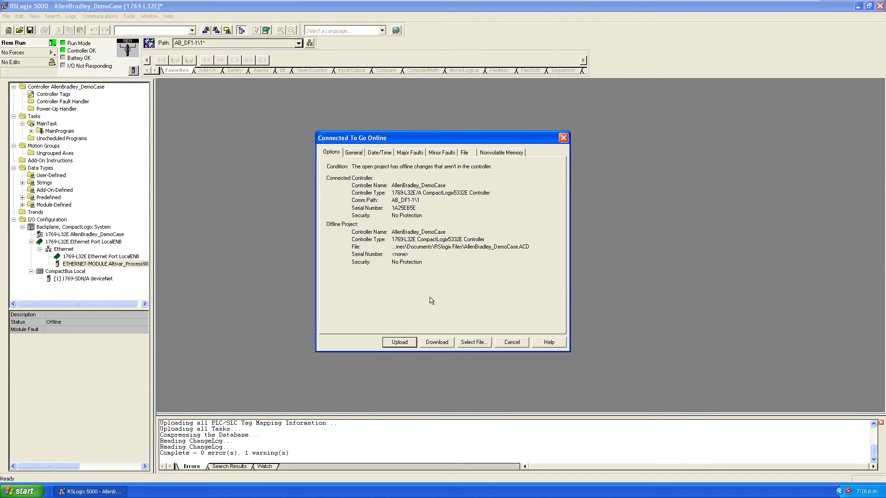
Download the project, return the controller to Remote Run, and check the Altivar_Process900 and deviceNet modules
left_click(429, 342)
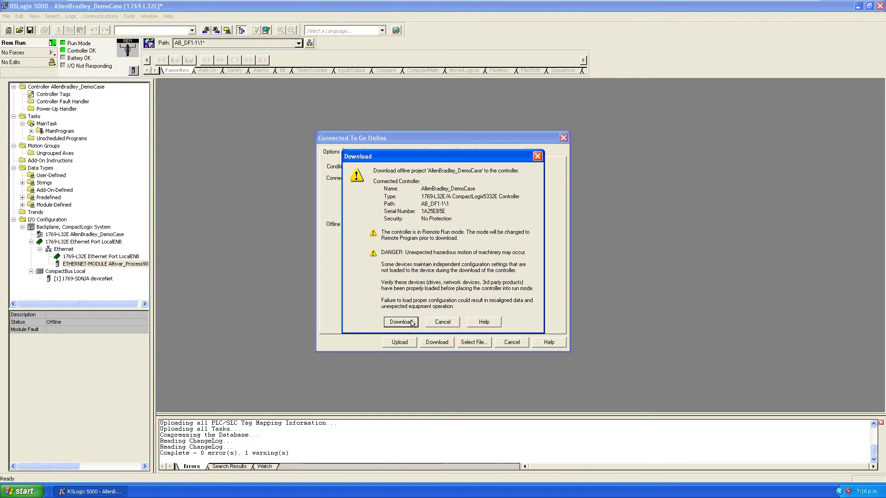
left_click(411, 322)
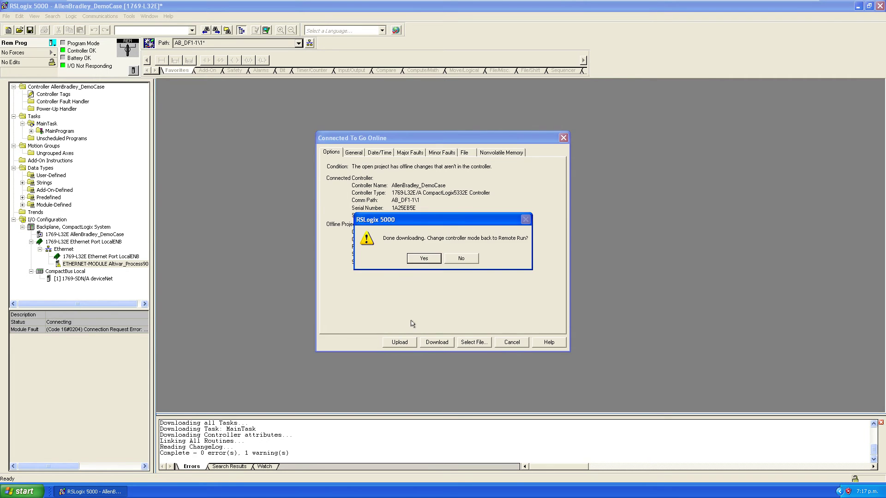
left_click(423, 258)
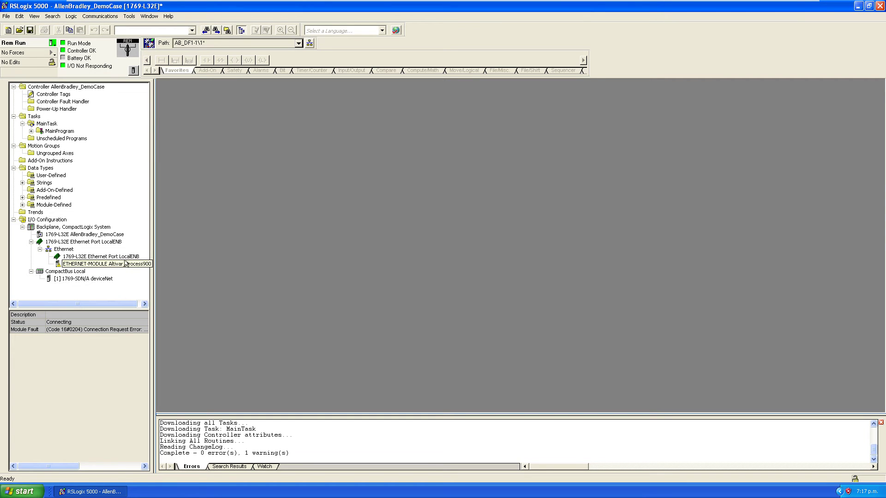
left_click(121, 265)
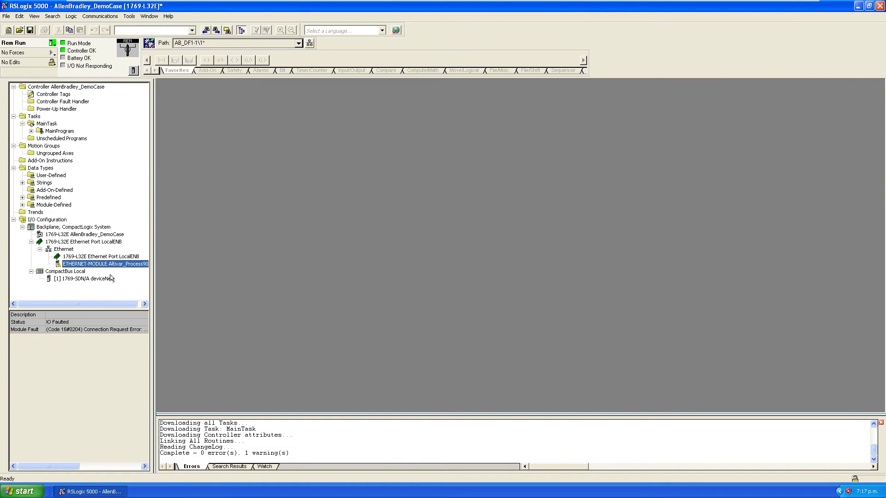
left_click(110, 279)
Back in SoMove's Protocol & Drive Profiles, keep the 100/101 Generic Altivar IO profile
mouse_move(766, 4)
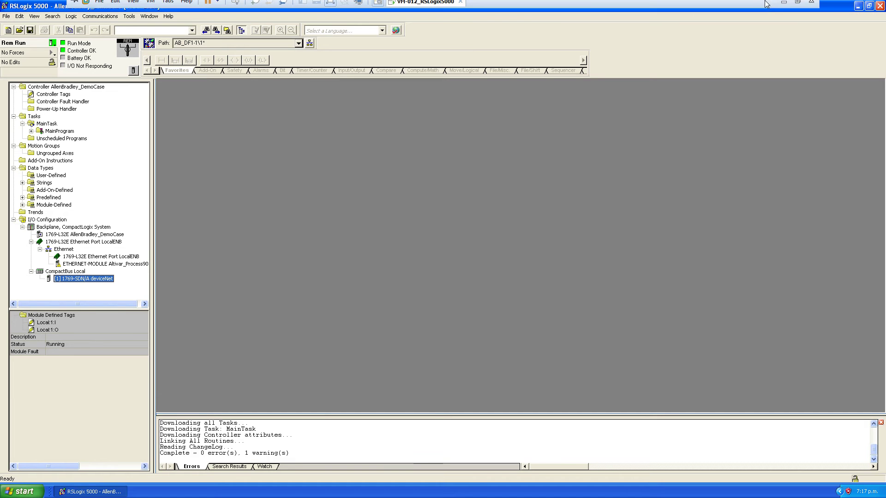
left_click(783, 6)
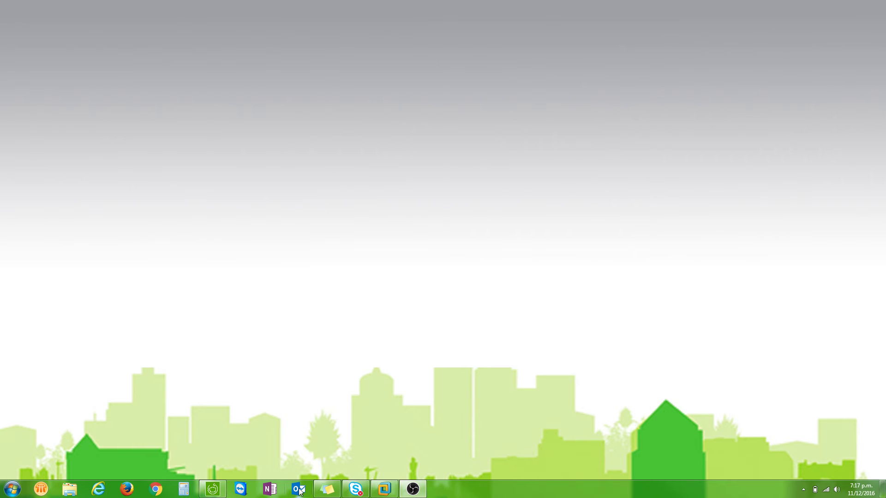
left_click(219, 492)
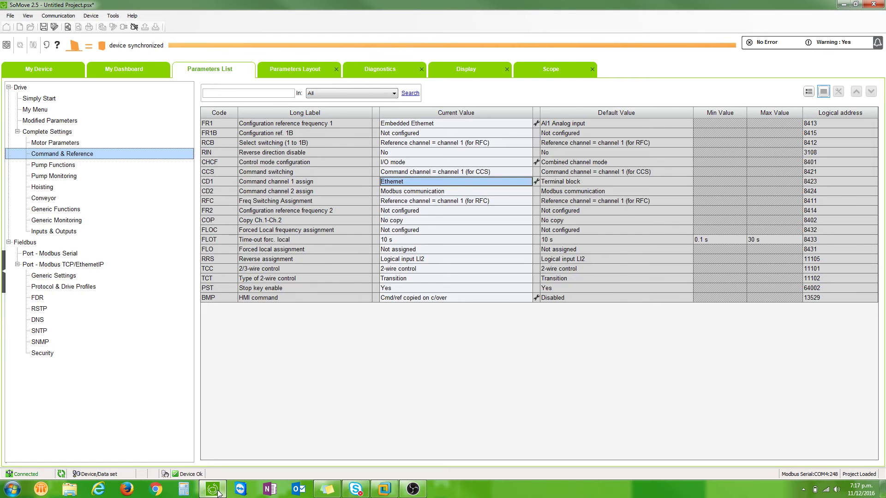
left_click(71, 288)
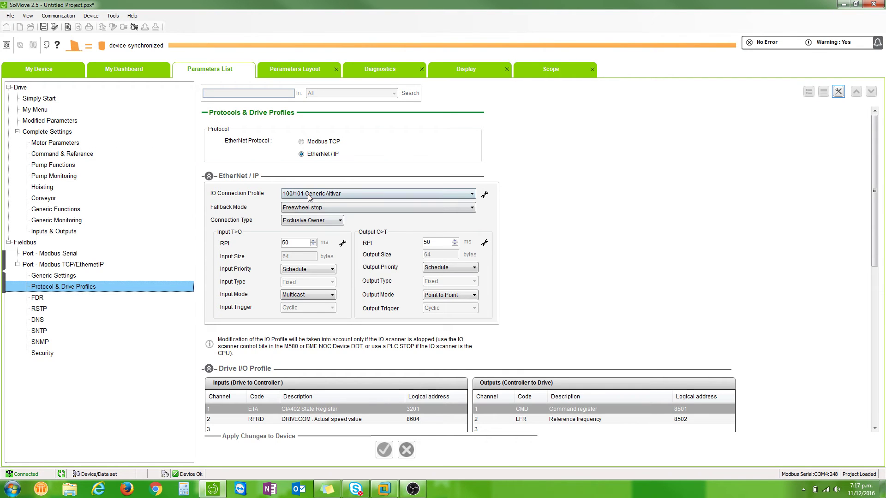
left_click(311, 195)
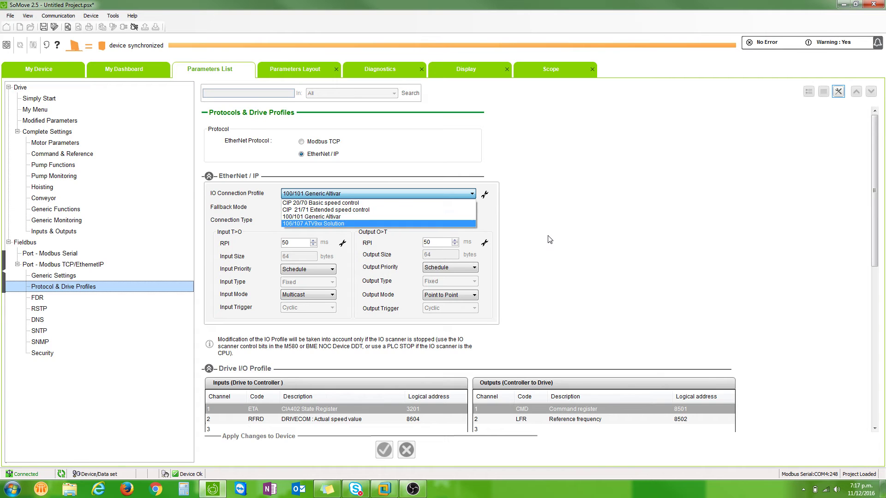
left_click(326, 217)
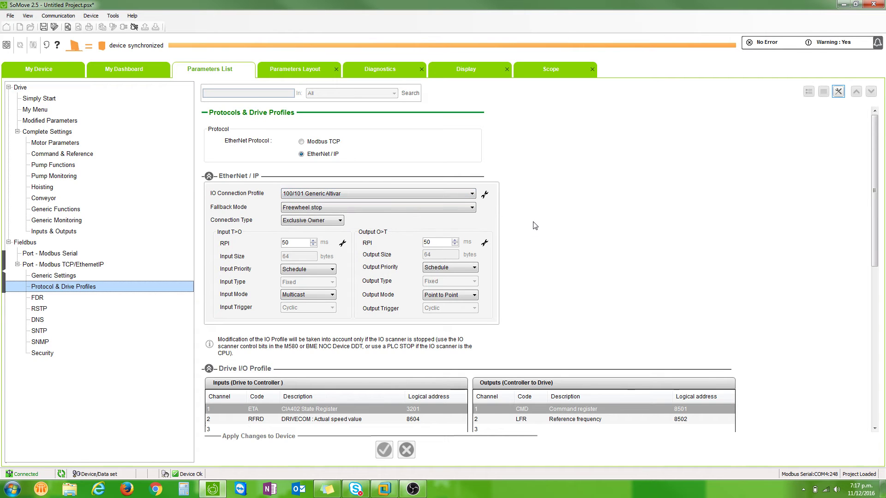
Restart the drive from the Device menu, acknowledge the lost connection, and close SoMove
left_click(113, 15)
left_click(113, 16)
left_click(91, 16)
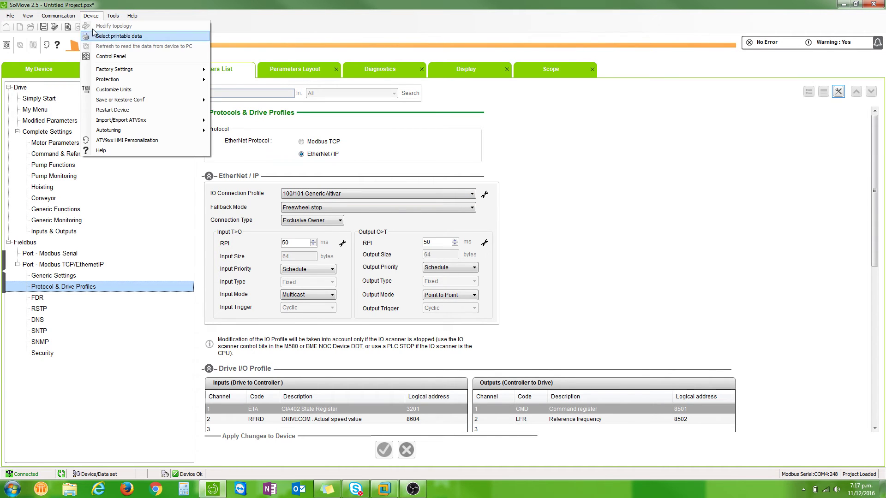
left_click(123, 110)
left_click(443, 300)
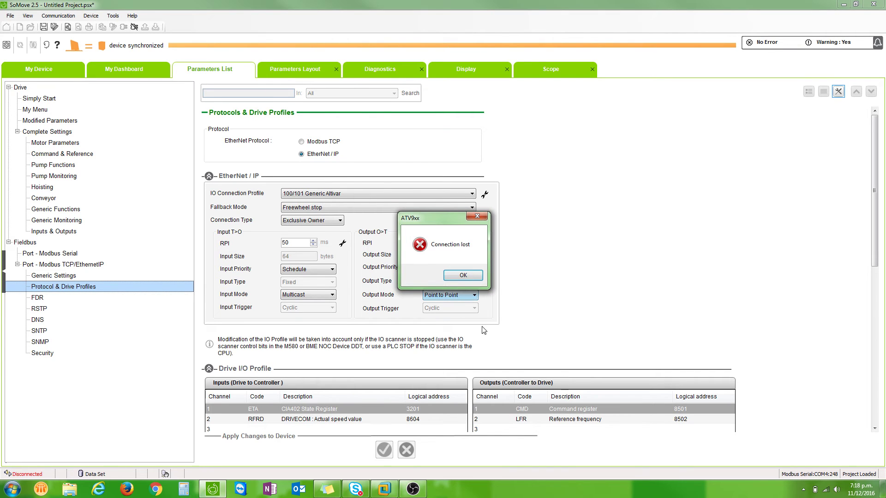
left_click(464, 275)
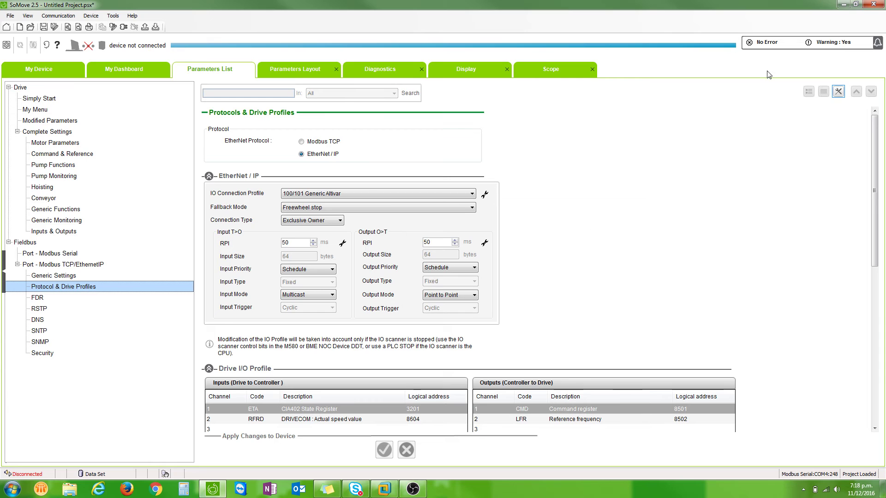
left_click(879, 4)
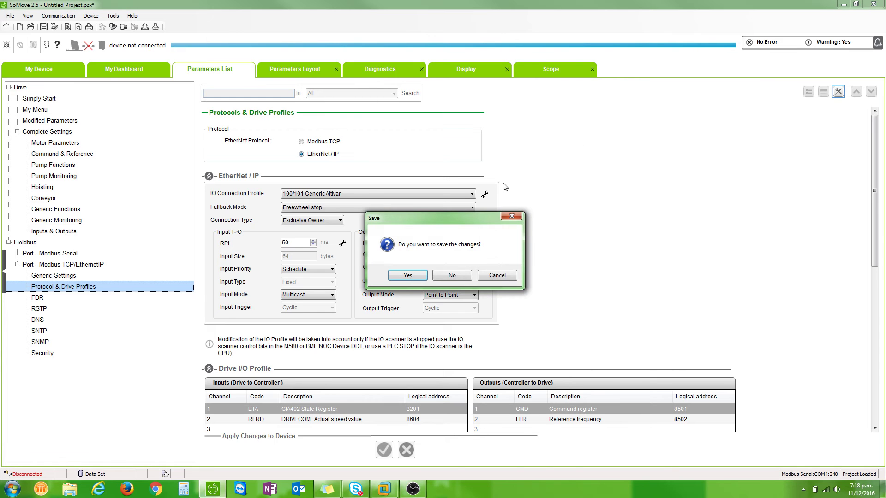
Discard the changes, confirm Altivar_Process900 shows I/O OK with its tags, then minimize the VM
left_click(444, 277)
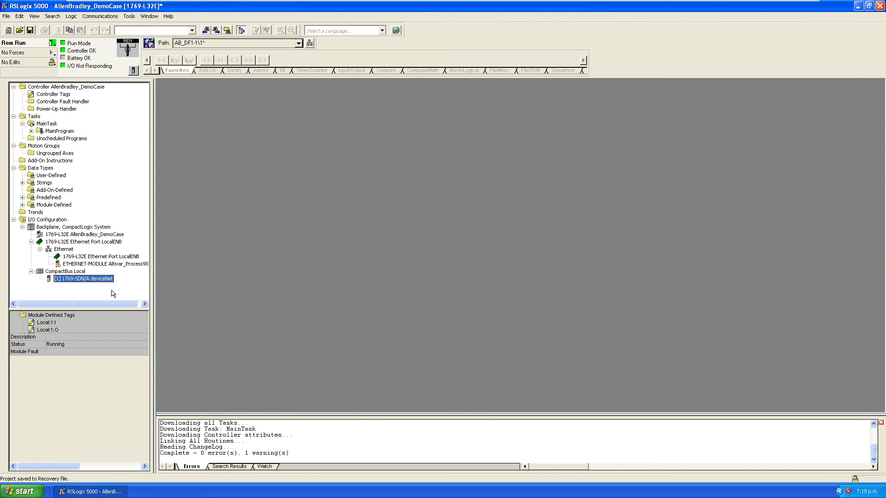
left_click(92, 265)
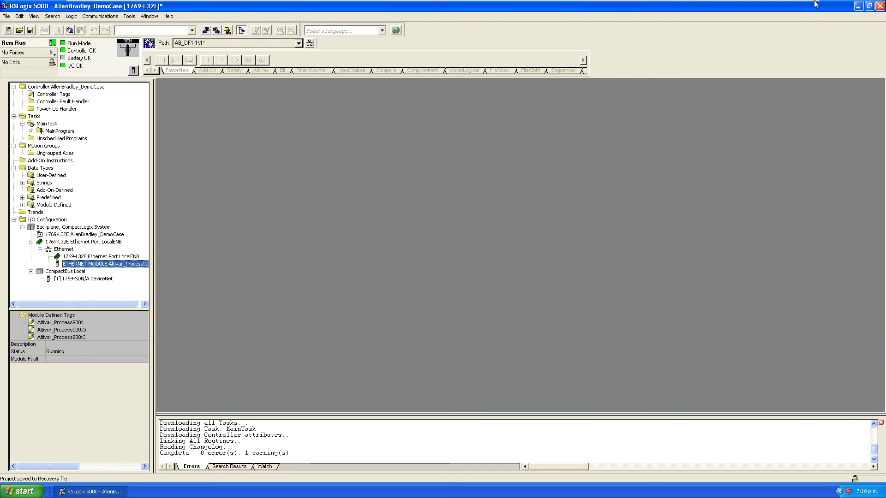
mouse_move(812, 2)
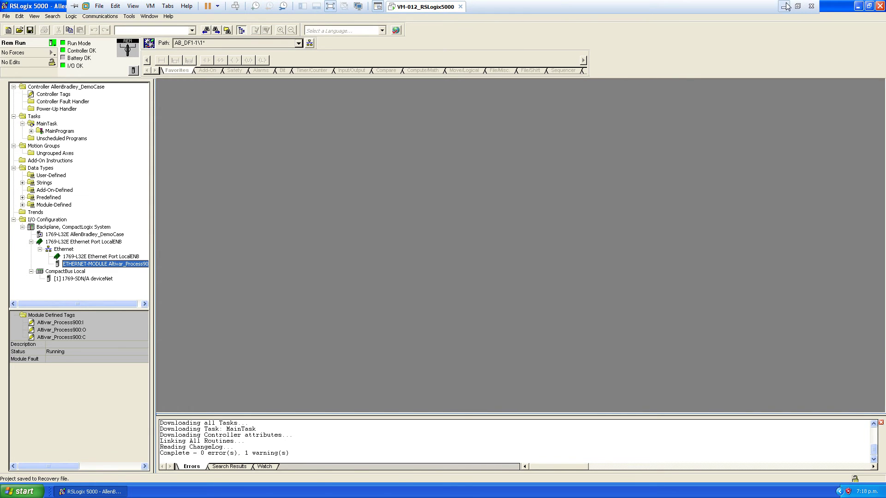
left_click(786, 6)
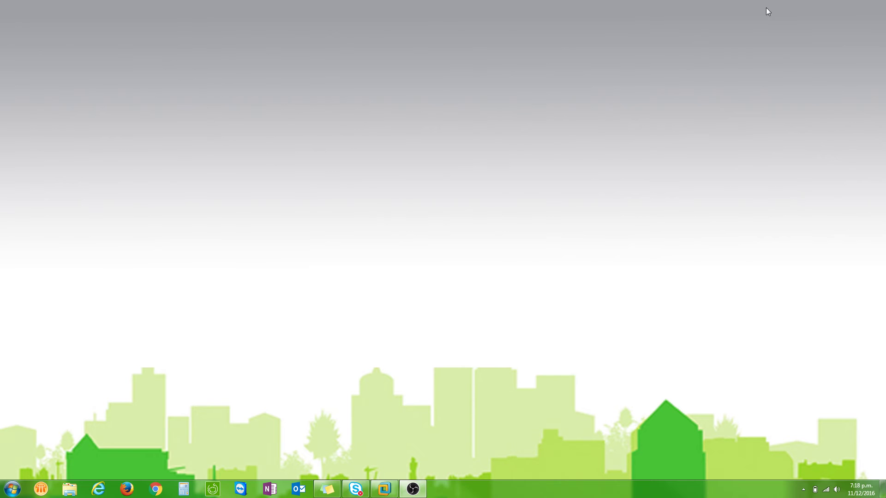
Reopen SoMove and connect to the Altivar Process ATV930U07M3 drive
left_click(212, 490)
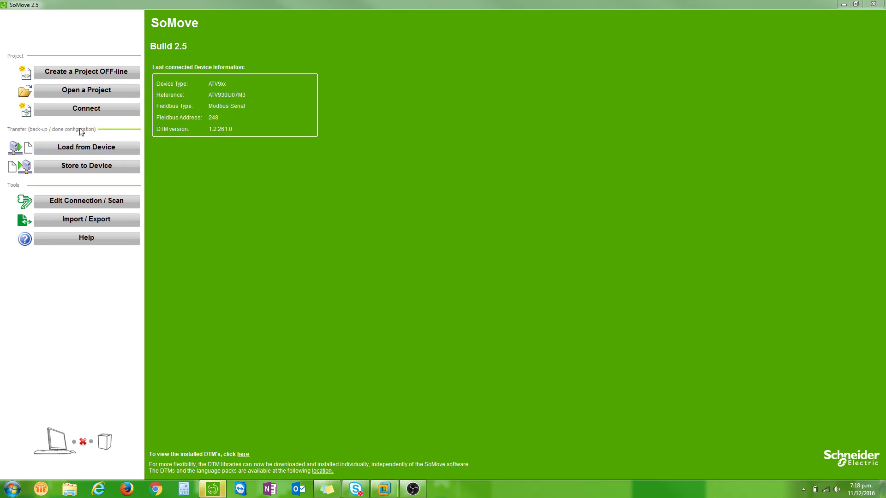
left_click(80, 110)
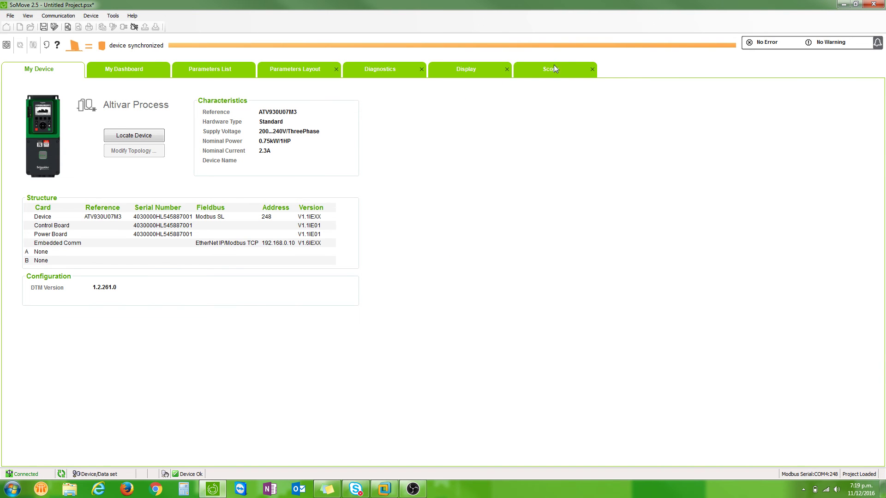
Place a Drive > Output frequency - RFR readout (0 Hz) on the Display page and dock SoMove right
left_click(465, 69)
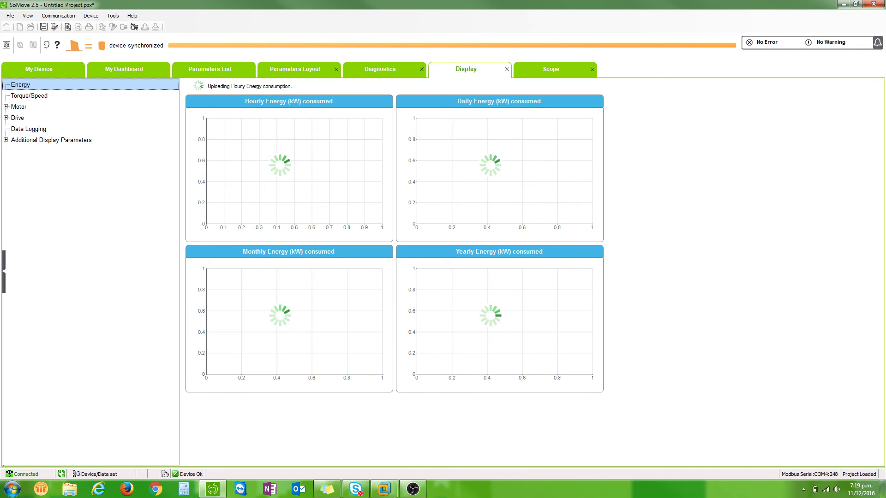
left_click(6, 106)
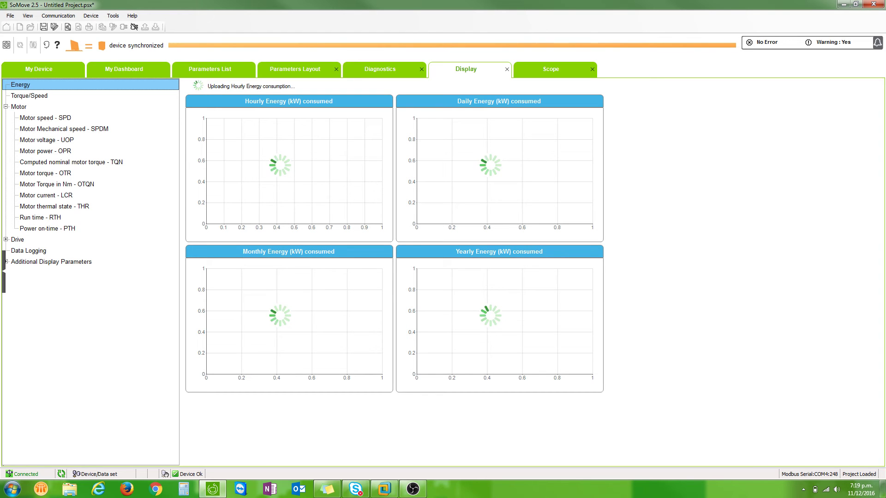
left_click(15, 245)
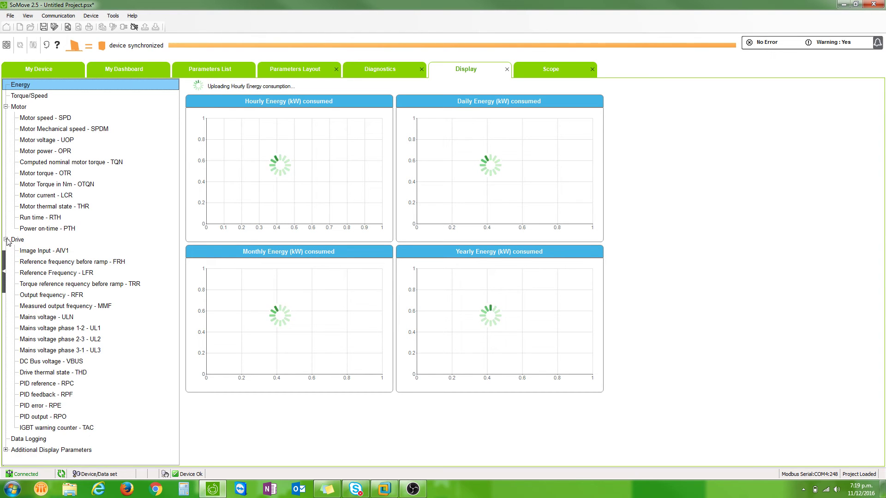
left_click(55, 296)
left_click(239, 163)
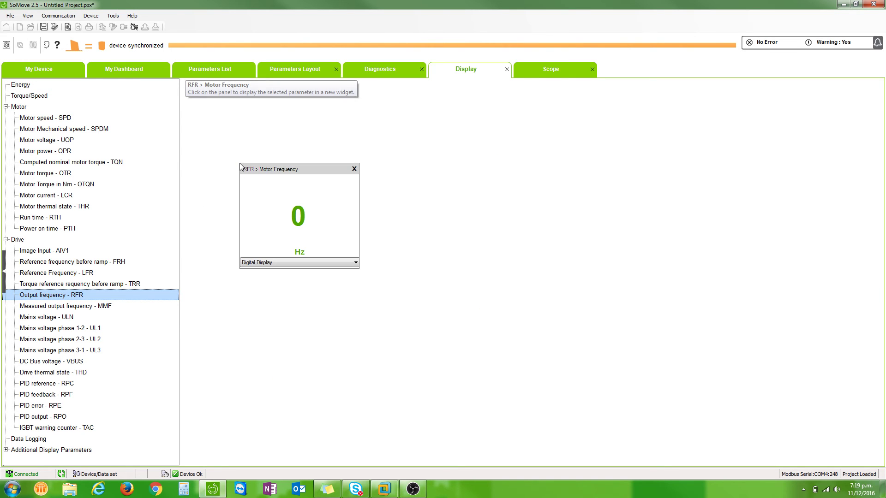
left_click_drag(279, 173, 236, 101)
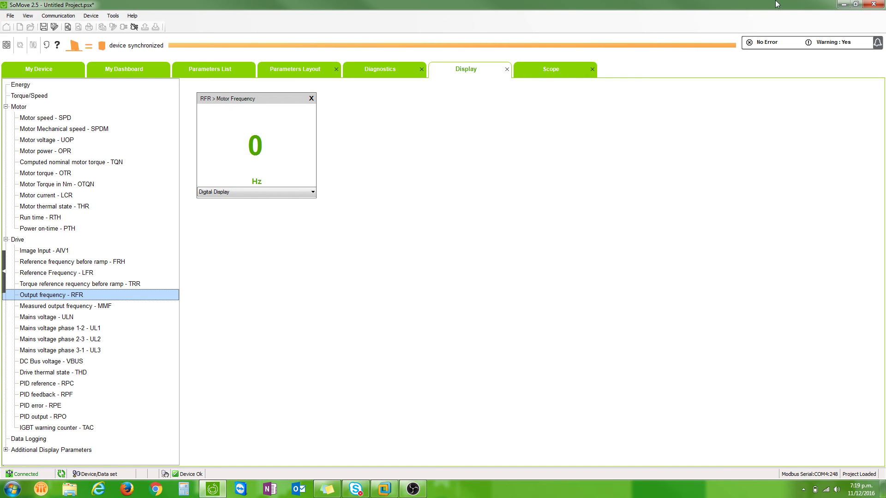
left_click_drag(694, 6, 885, 46)
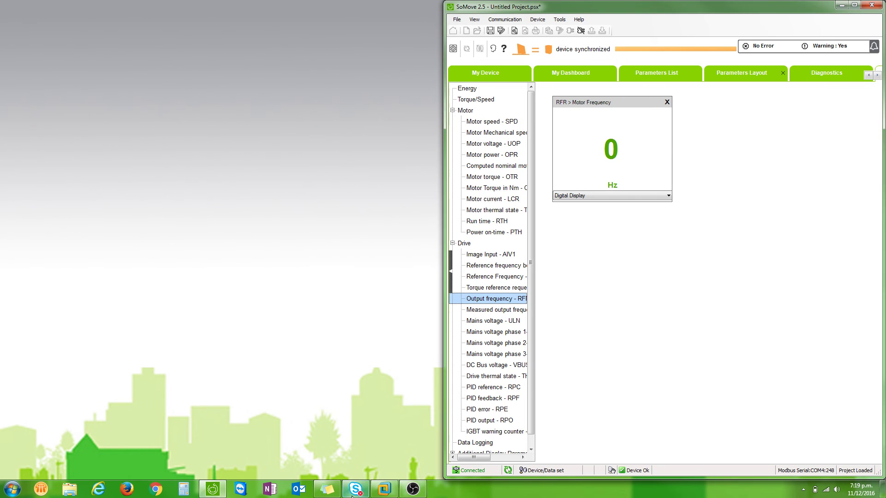
Open Controller Tags, expand Altivar_Process900:I.Data to see Data[0] at 563, then minimize the VM
left_click(384, 489)
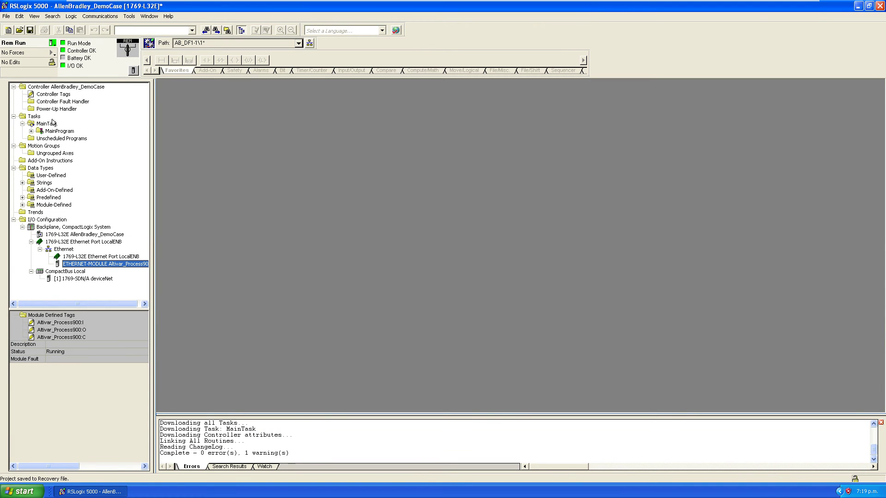
double_click(49, 94)
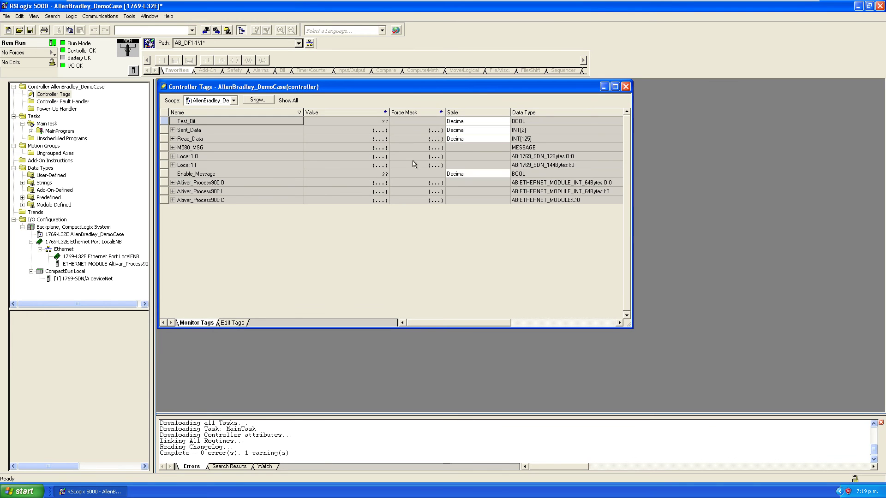
left_click(615, 86)
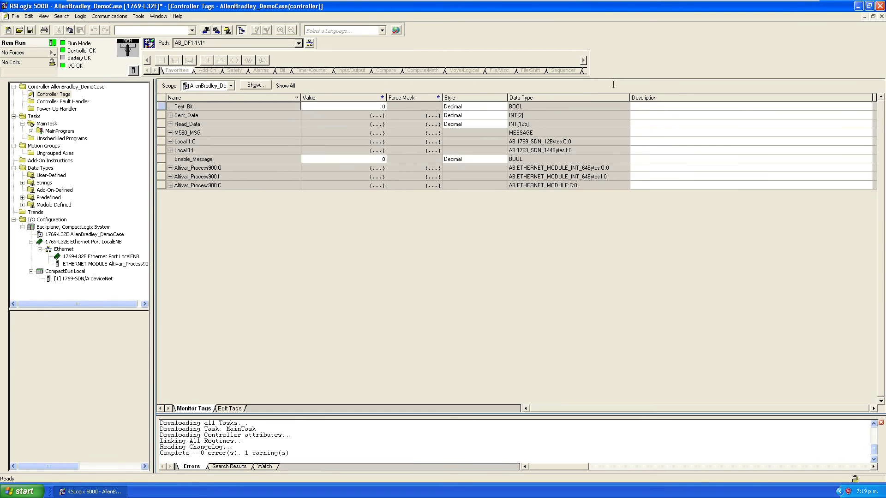
left_click(169, 177)
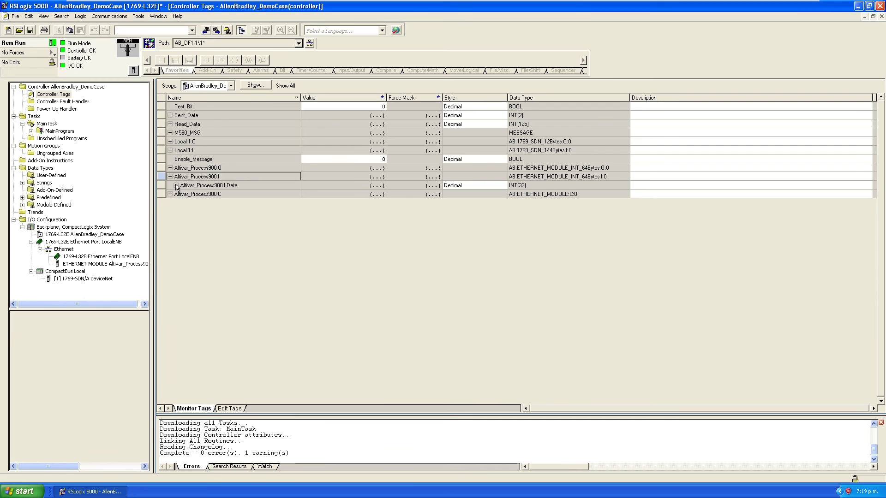
left_click(176, 185)
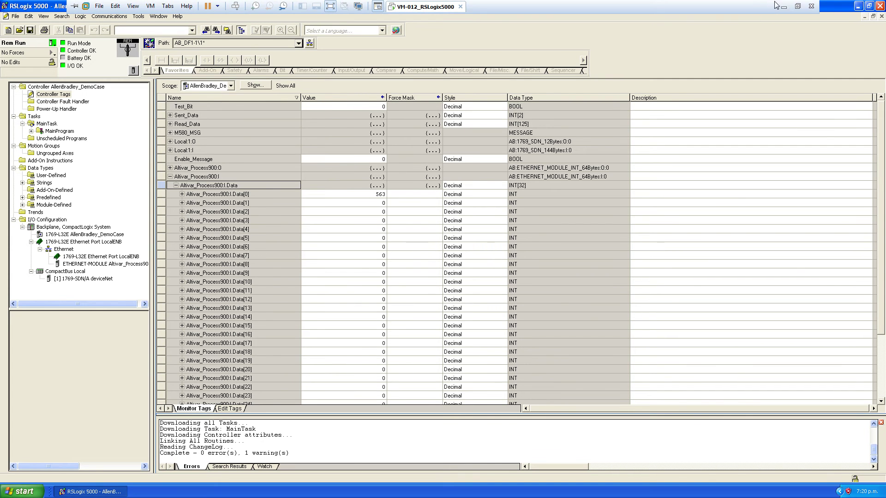
left_click(782, 4)
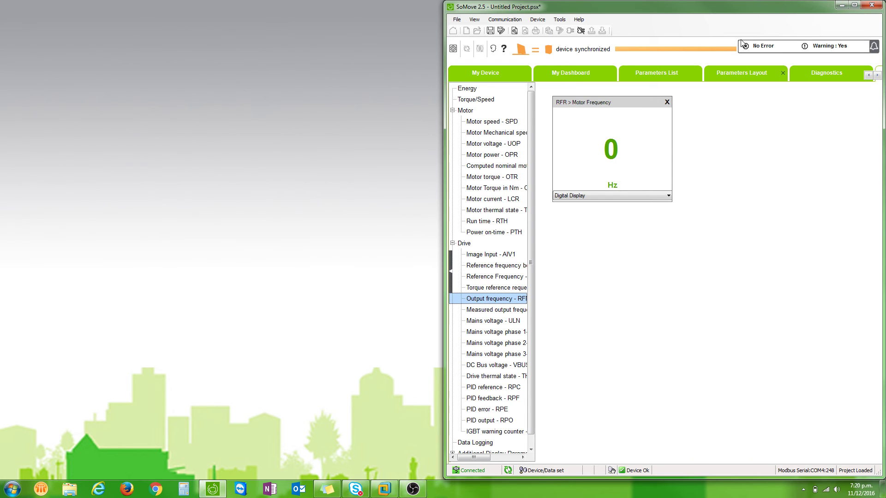
Review the Communication Mappings table (CMDC at Terminal block) in maximized SoMove, then minimize it
left_click(854, 4)
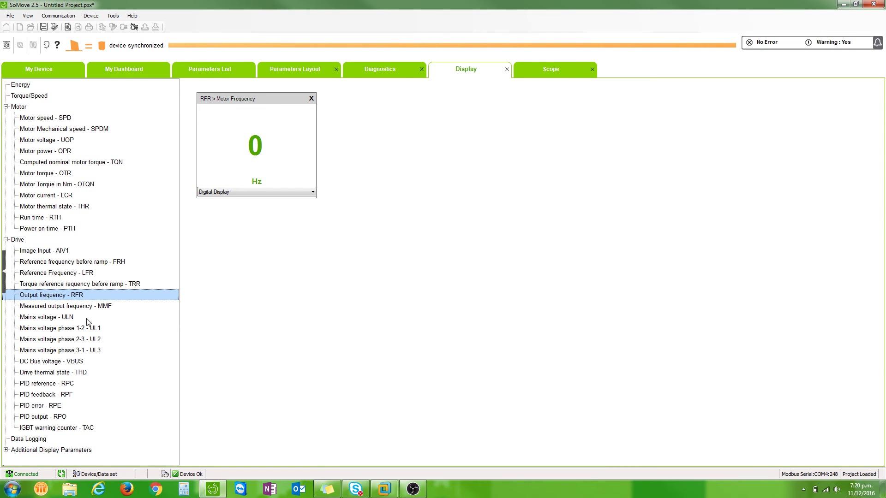
left_click(6, 451)
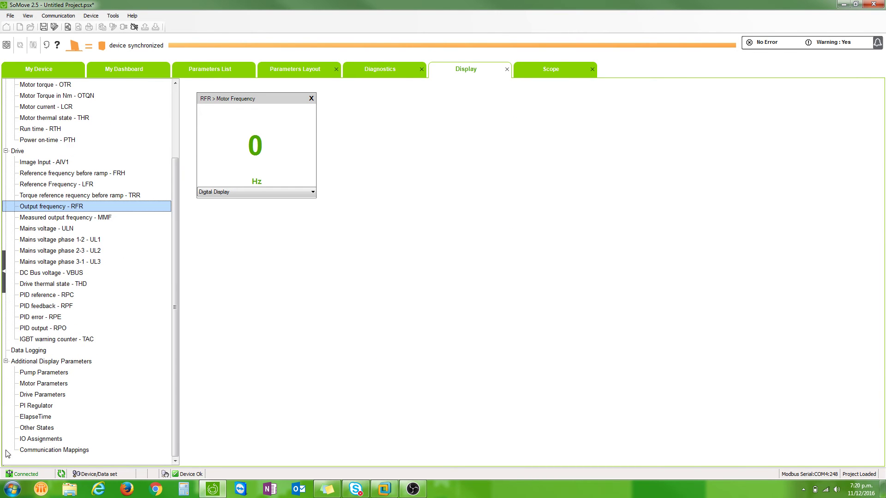
left_click(77, 455)
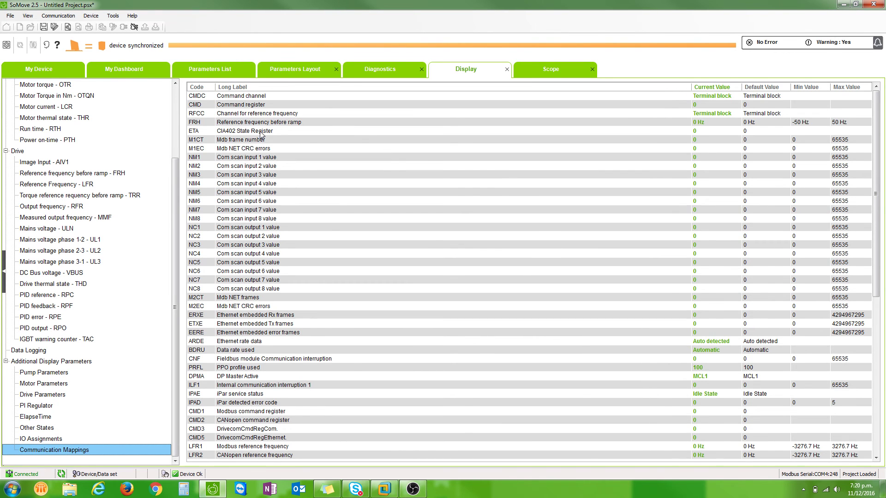
scroll(261, 134, "down", 11)
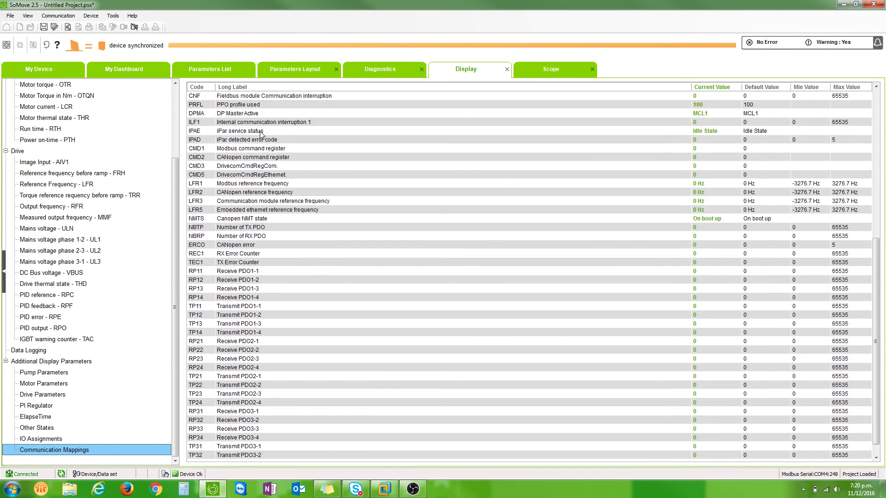
scroll(261, 134, "up", 11)
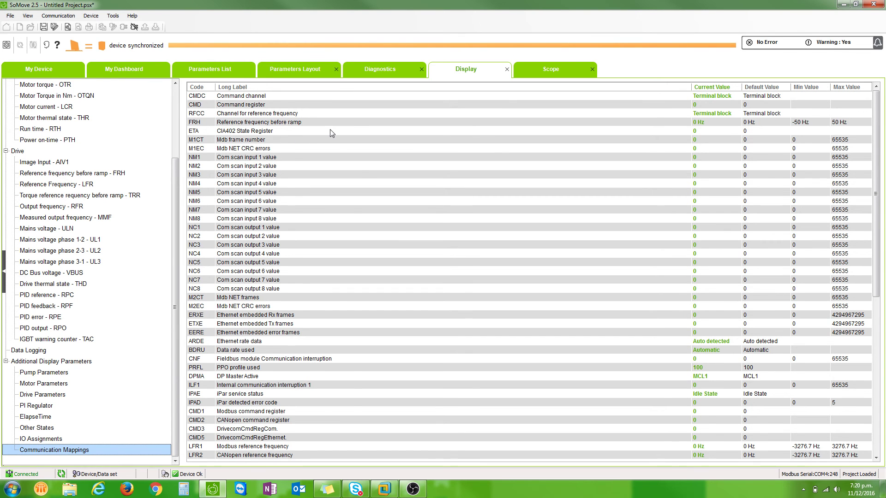
scroll(362, 182, "down", 11)
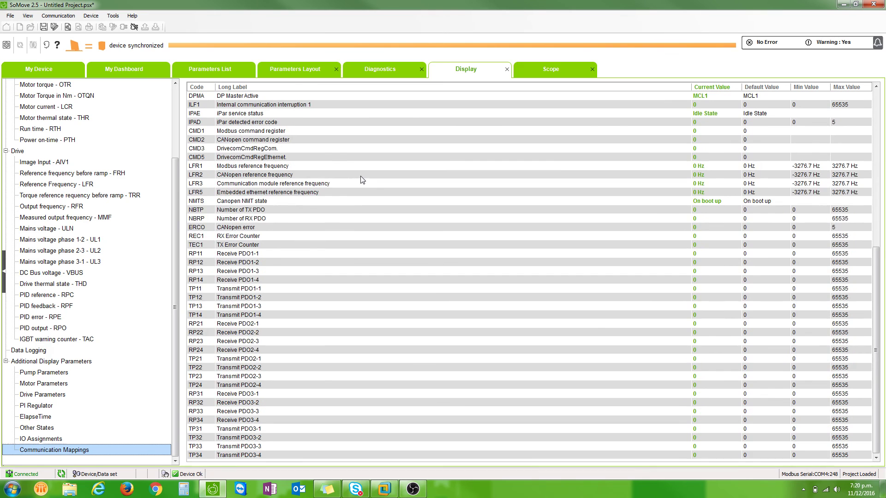
scroll(363, 182, "up", 11)
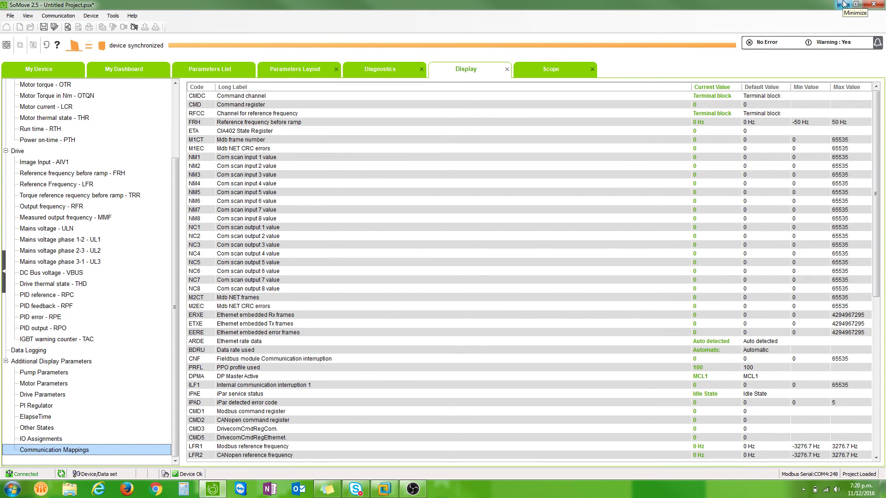
left_click(842, 3)
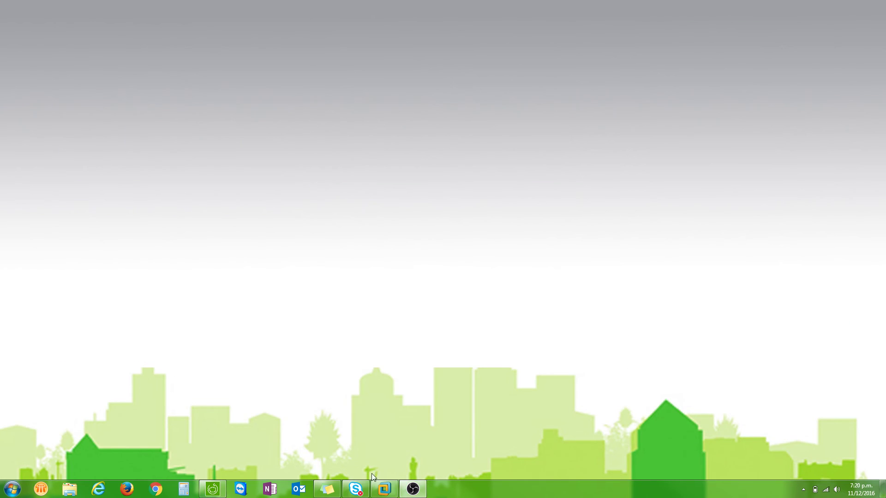
left_click(385, 490)
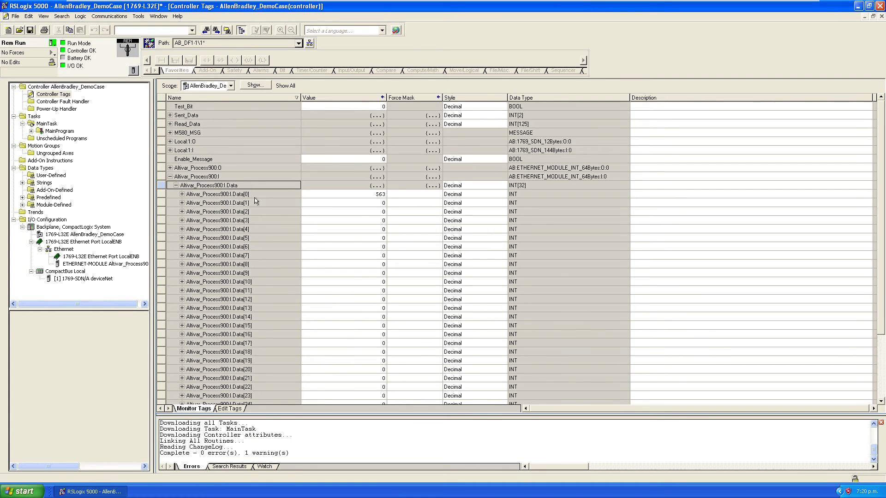
left_click(182, 194)
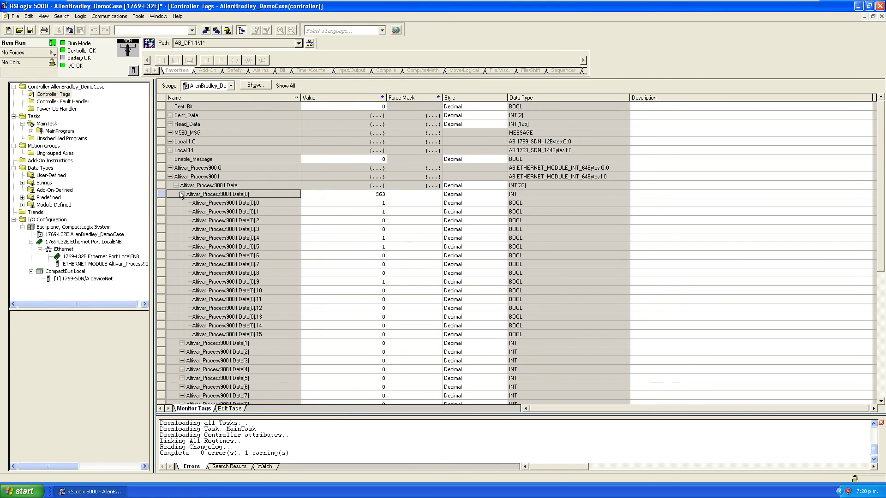
left_click(182, 195)
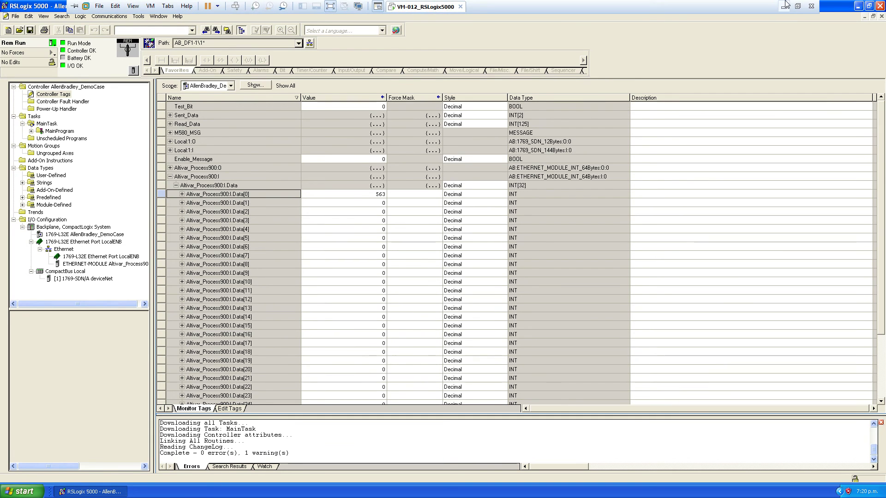
left_click(784, 6)
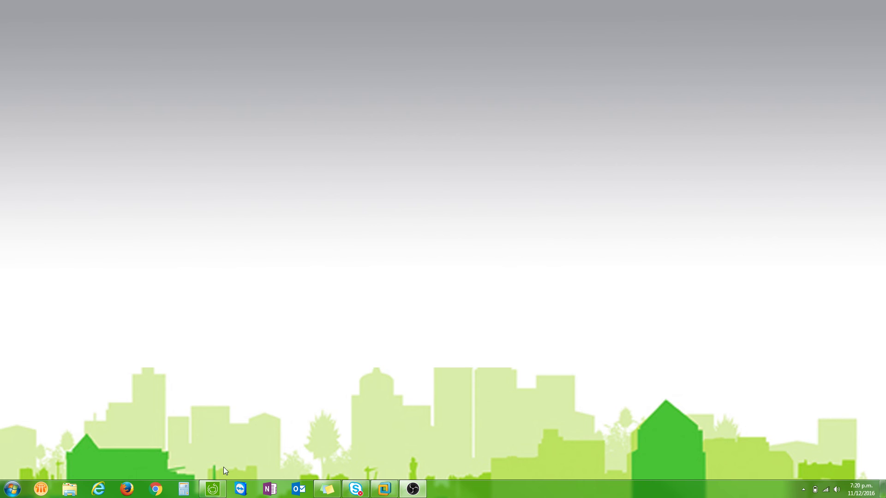
Check the diagnostics summary, show RFR as a 0 Hz digital readout, then bring up RSLogix 5000
left_click(212, 489)
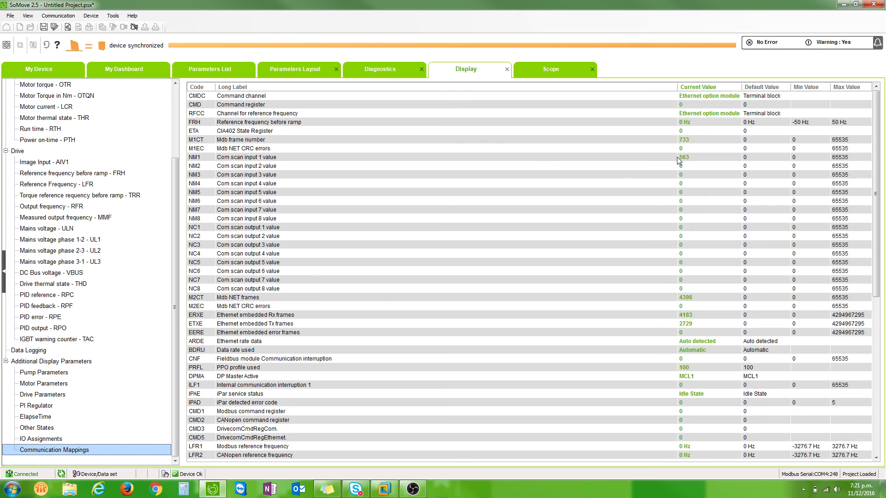
scroll(494, 175, "down", 7)
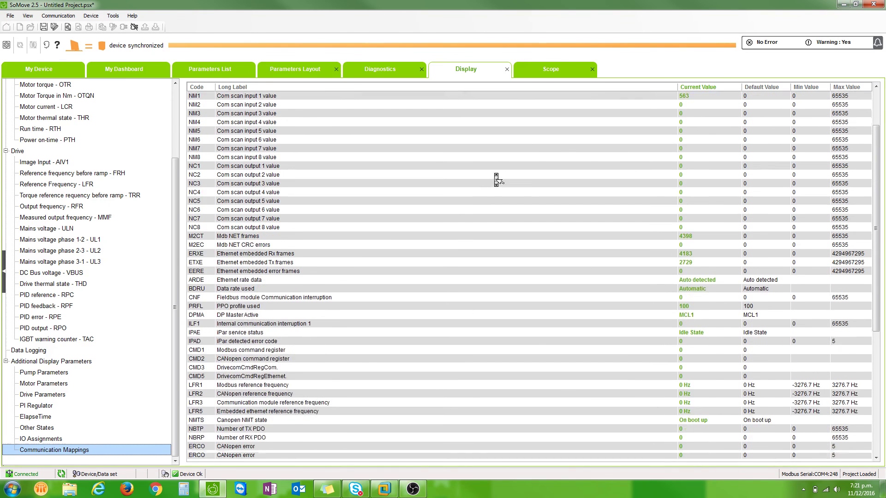
scroll(495, 173, "up", 7)
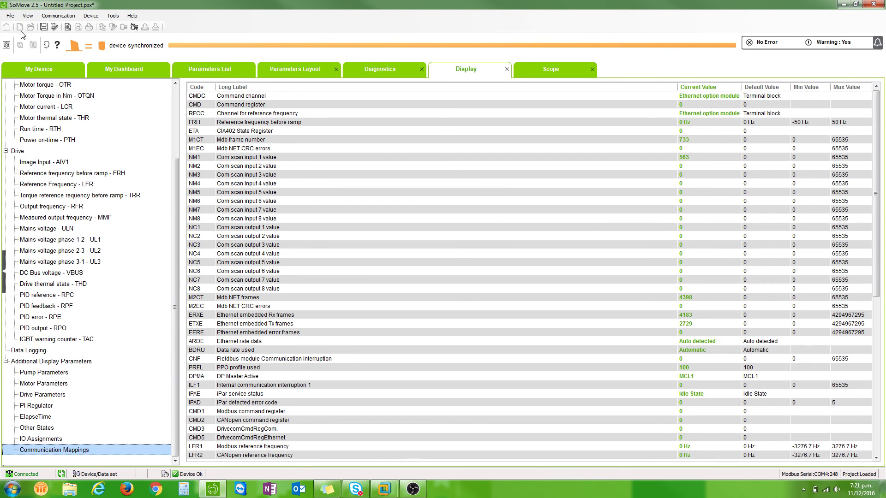
left_click(373, 71)
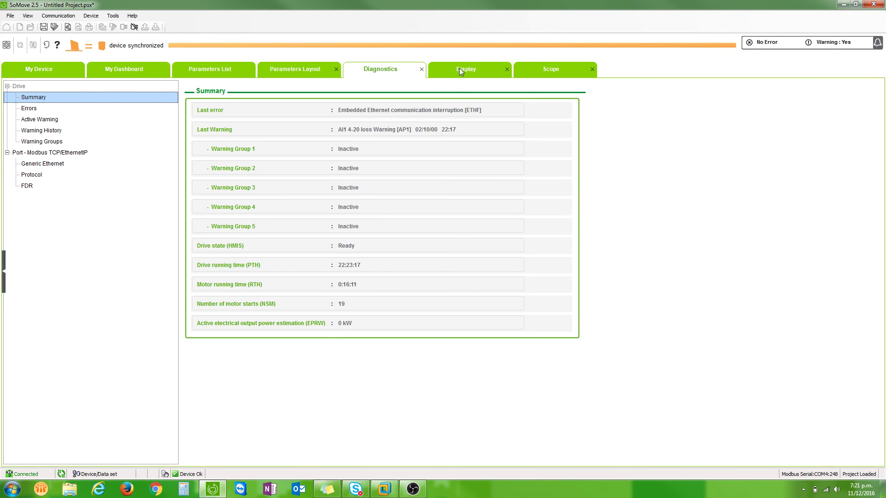
left_click(459, 68)
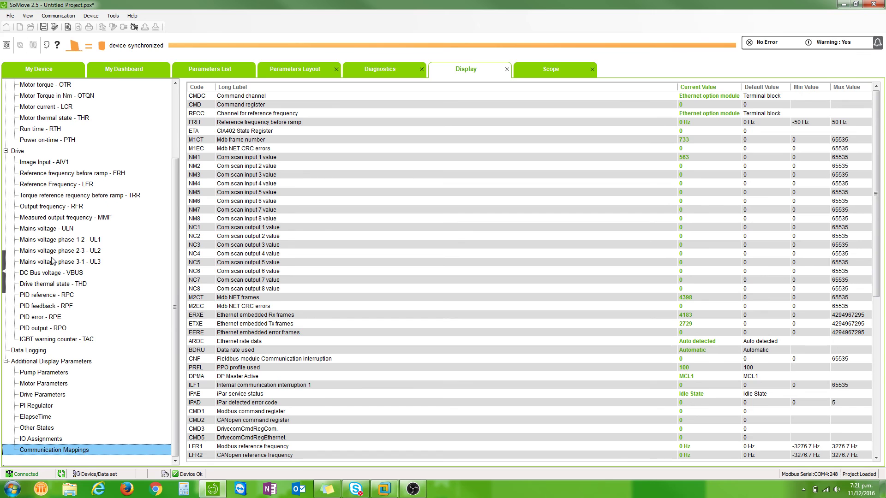
left_click(46, 207)
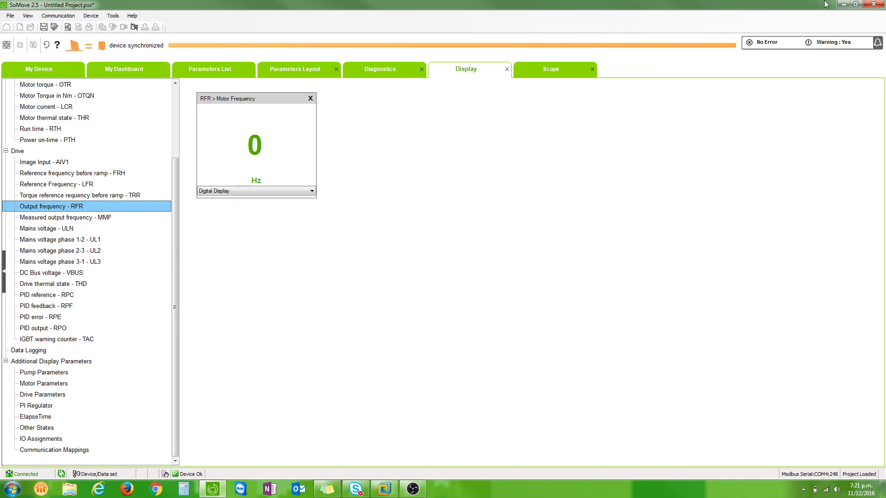
left_click(384, 489)
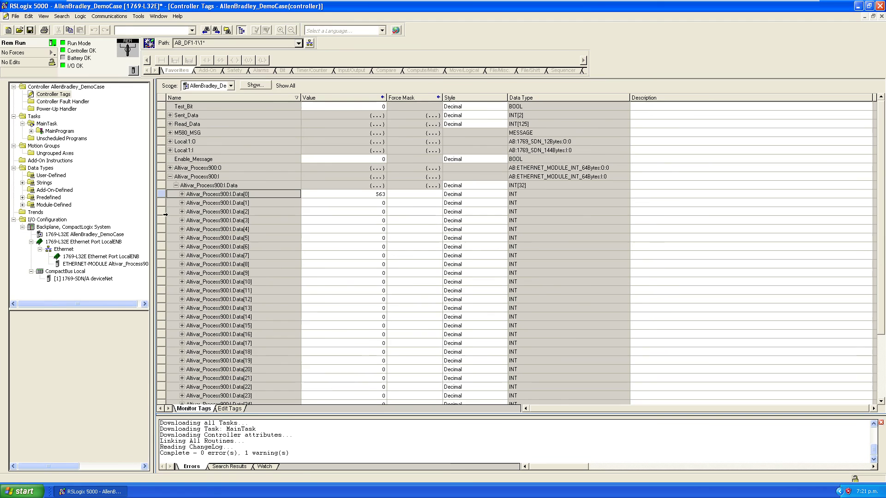
Collapse Altivar_Process900:I and expand the Altivar_Process900:O Data array
left_click(176, 185)
left_click(170, 177)
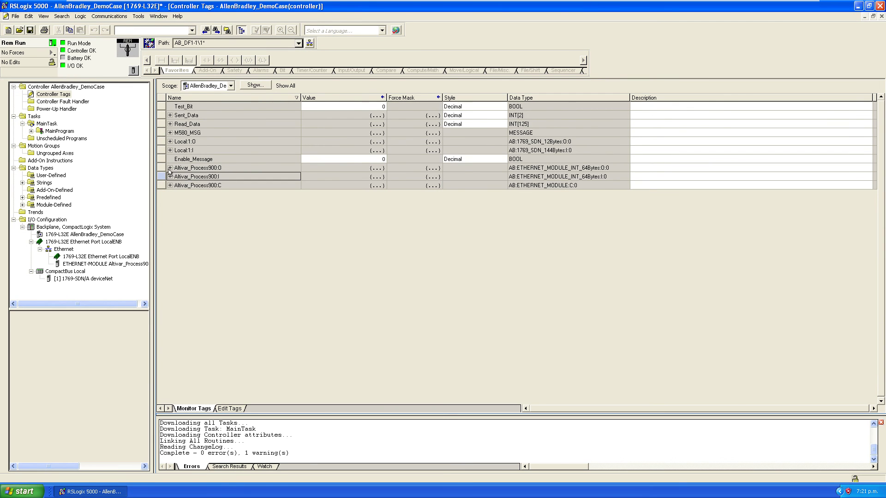
left_click(169, 167)
left_click(175, 176)
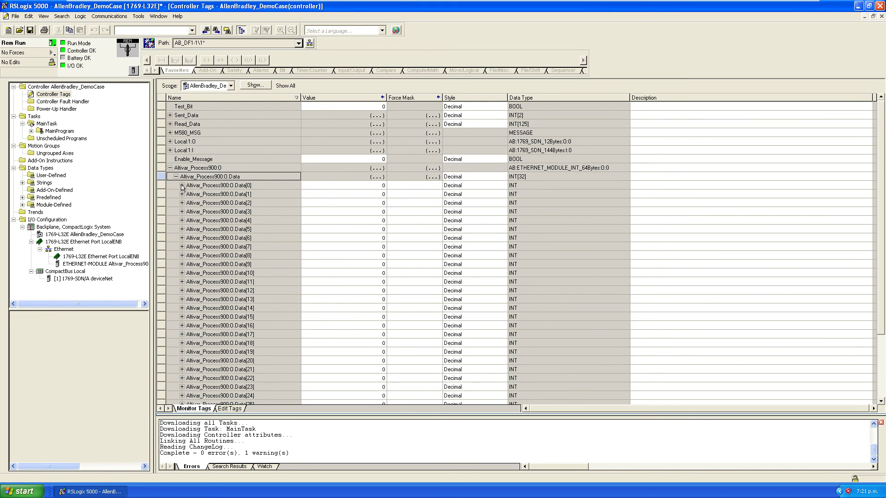
Set output Data[0] to 1 and Data[1] to 350, clearing Data[0]'s force mask so no force remains
left_click(420, 185)
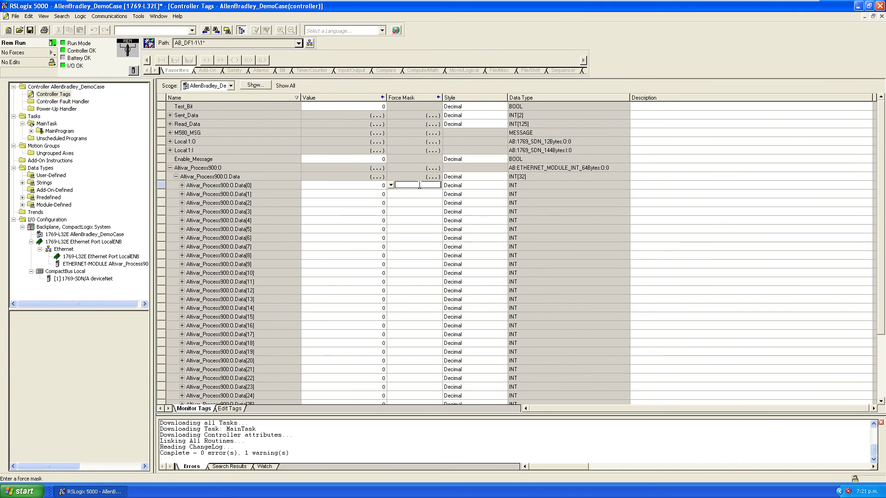
key("Return")
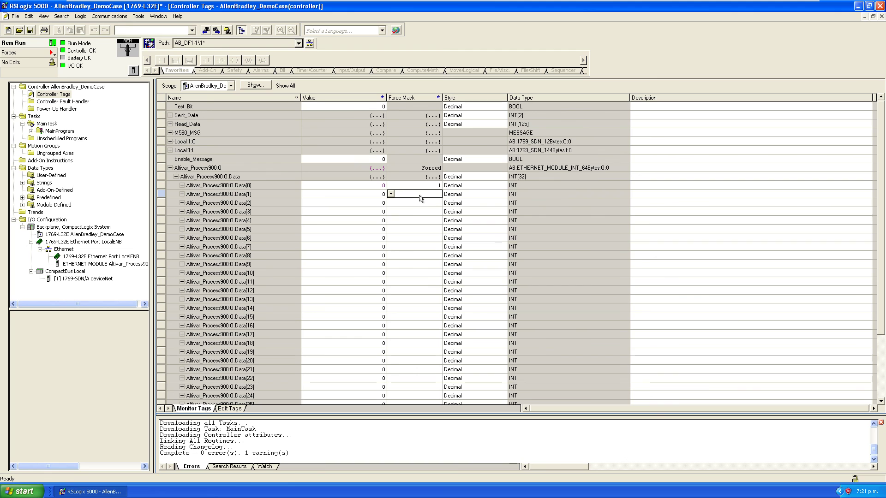
left_click(381, 186)
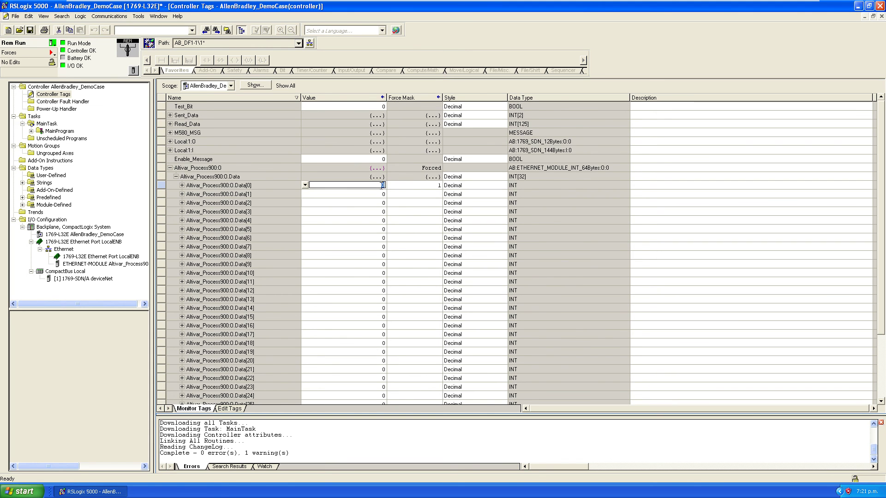
type("1")
key("Return")
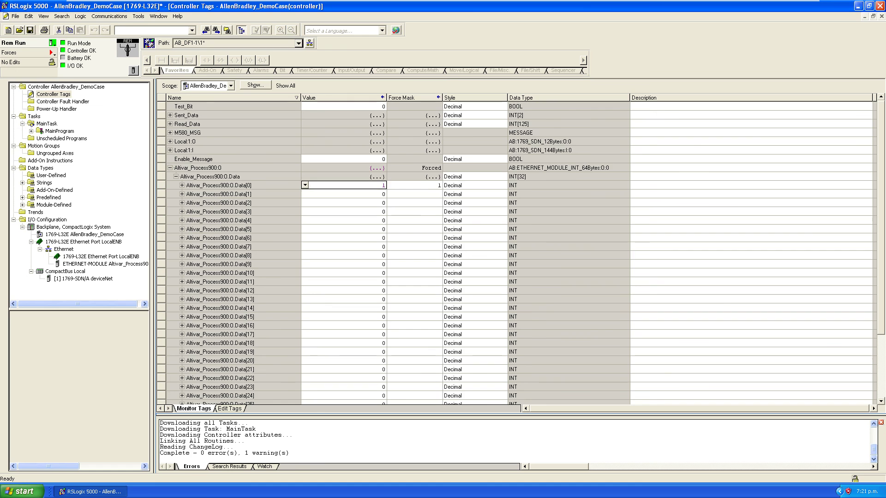
left_click(429, 187)
key("BackSpace")
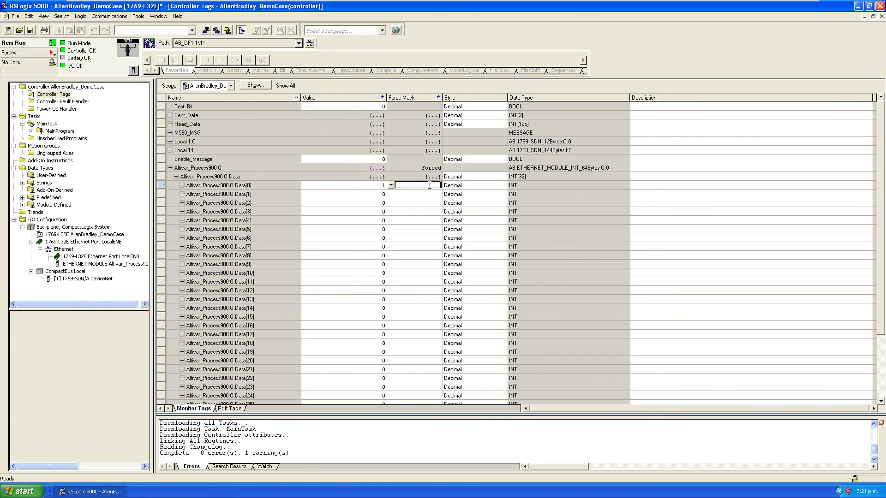
type("1")
key("Return")
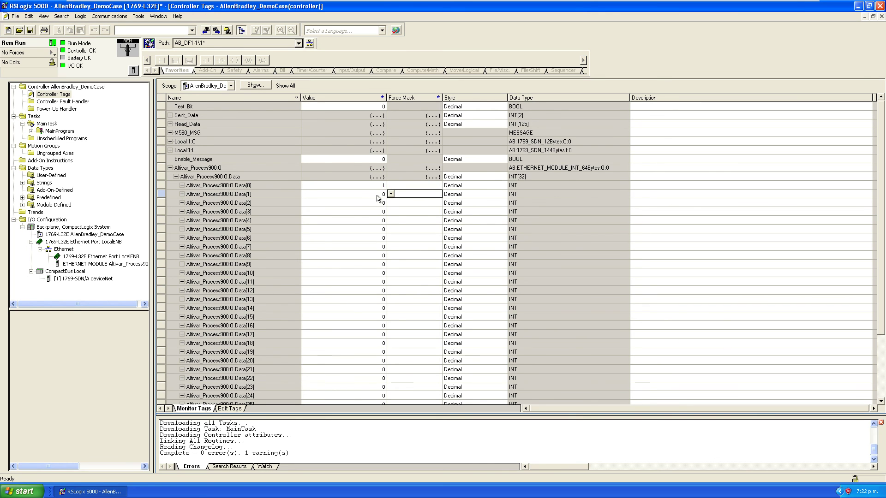
left_click(378, 196)
type("350")
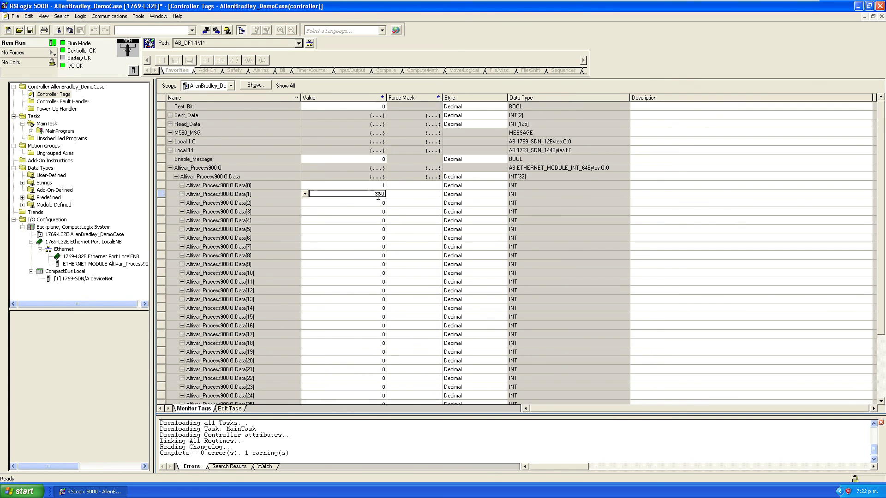
Back in SoMove, add and then remove a second RFR motor frequency readout
mouse_move(794, 2)
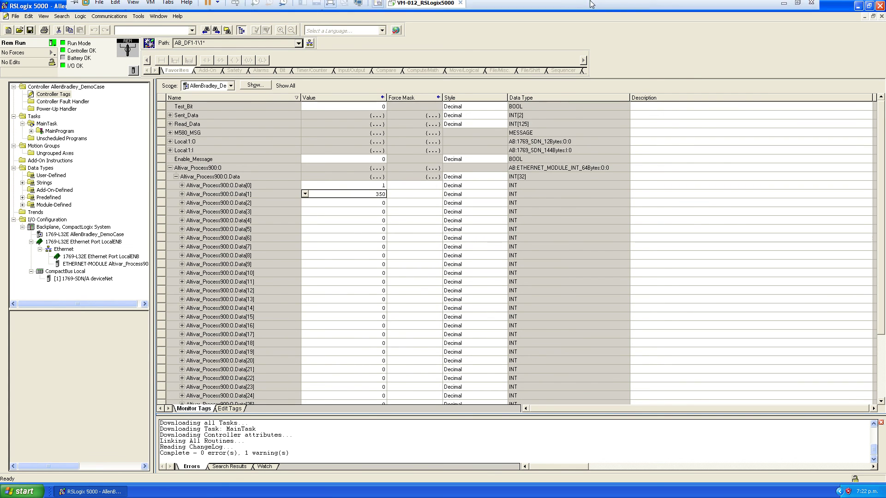
left_click(784, 6)
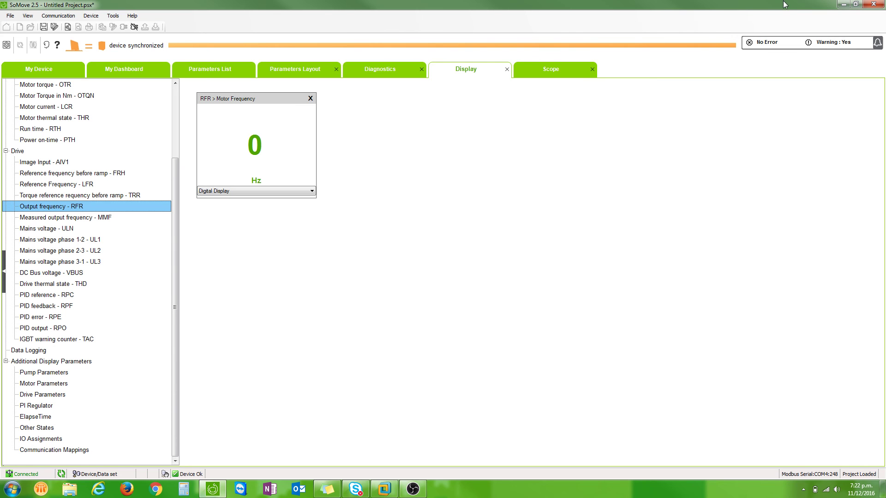
left_click(370, 298)
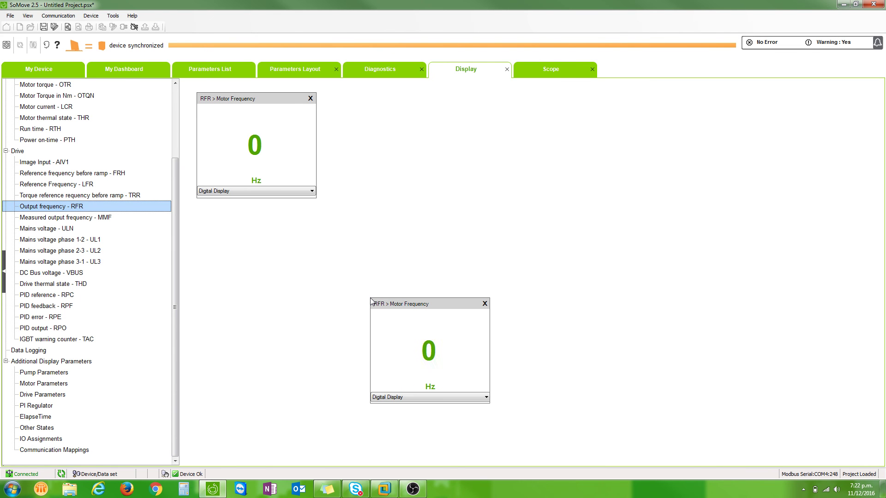
left_click(485, 304)
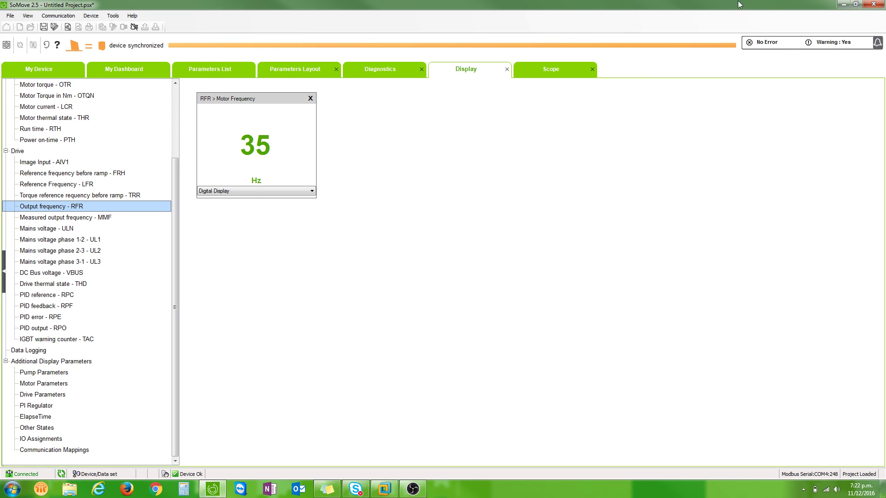
Glance at RSLogix 5000, then open SoMove's drive control panel showing RUN at 35 Hz, 1050 rpm
left_click(380, 492)
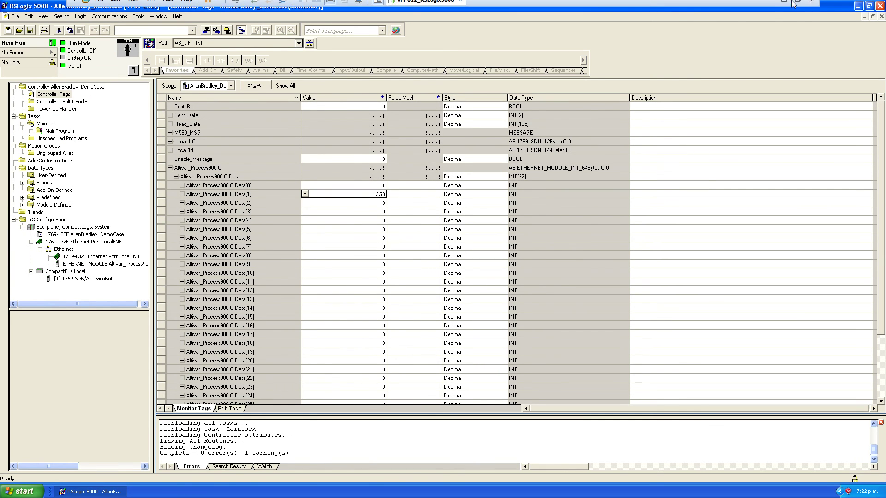
left_click(786, 5)
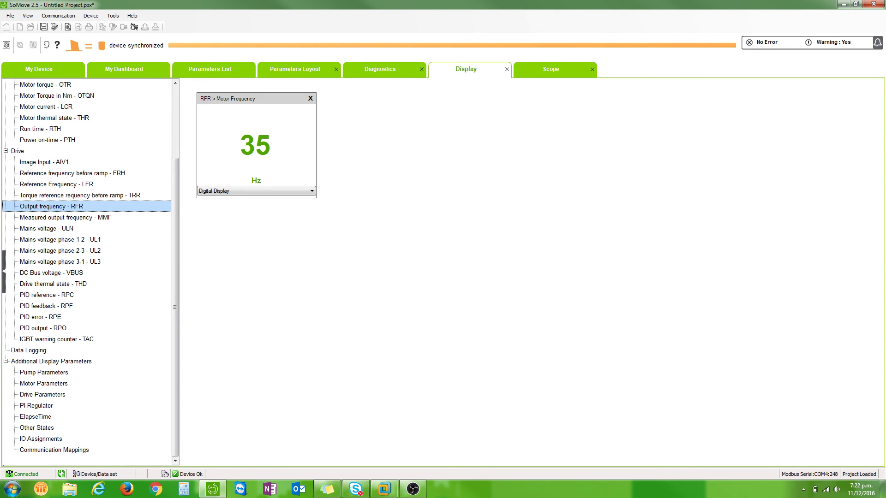
left_click(6, 52)
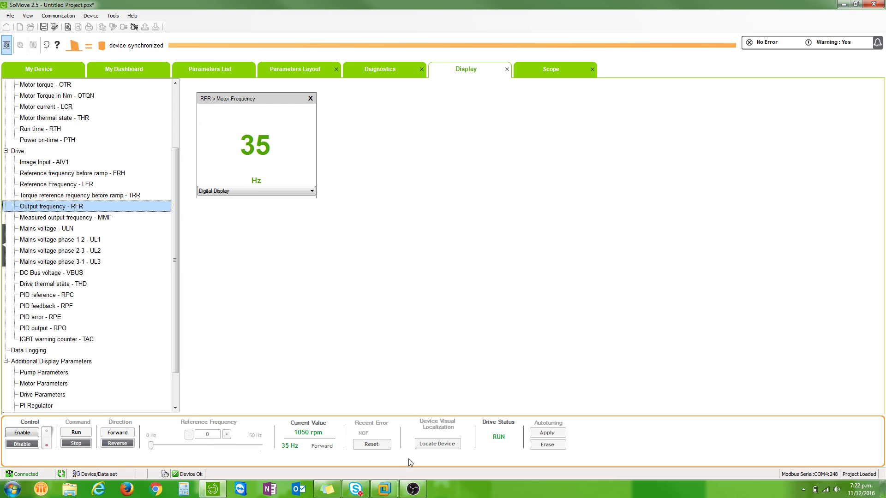
Change Altivar_Process900:O.Data[0] from 1 to 0 to stop the drive, then return to SoMove
left_click(383, 489)
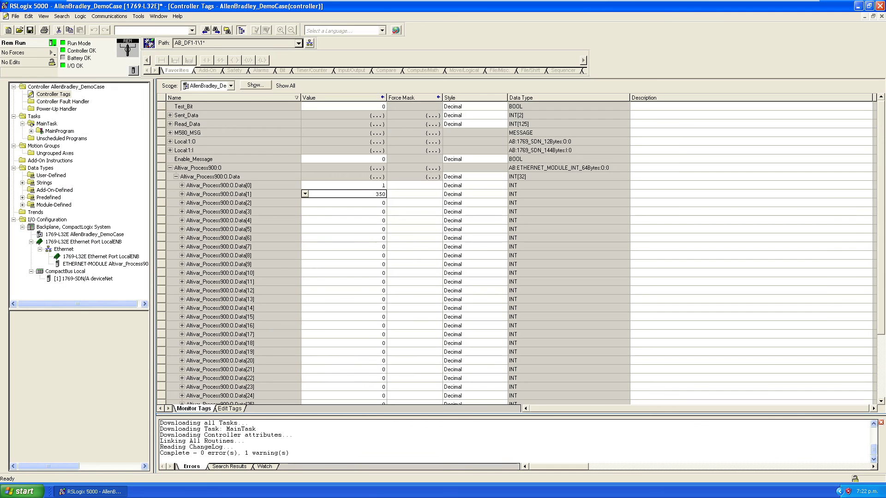
left_click(383, 185)
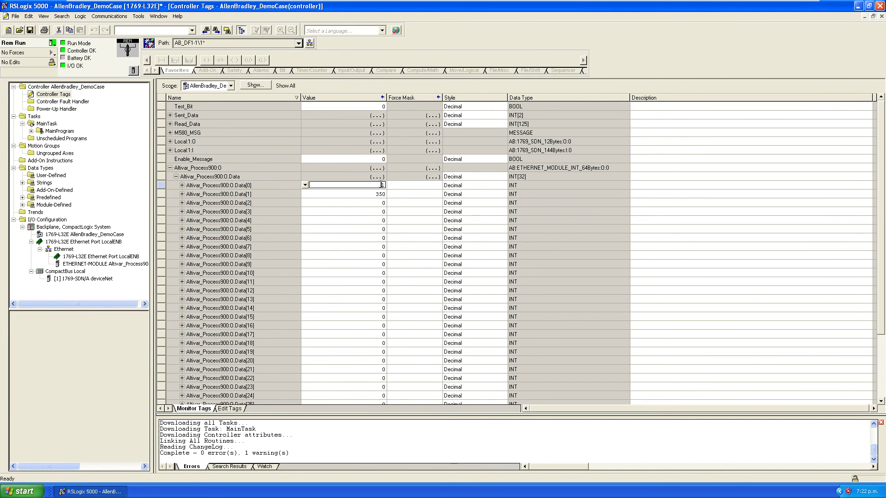
key("BackSpace")
type("0")
key("Return")
mouse_move(745, 2)
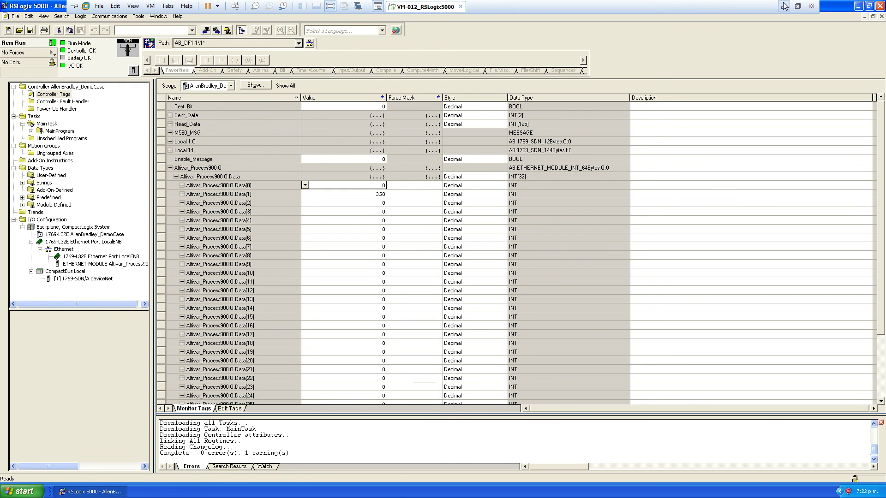
left_click(785, 5)
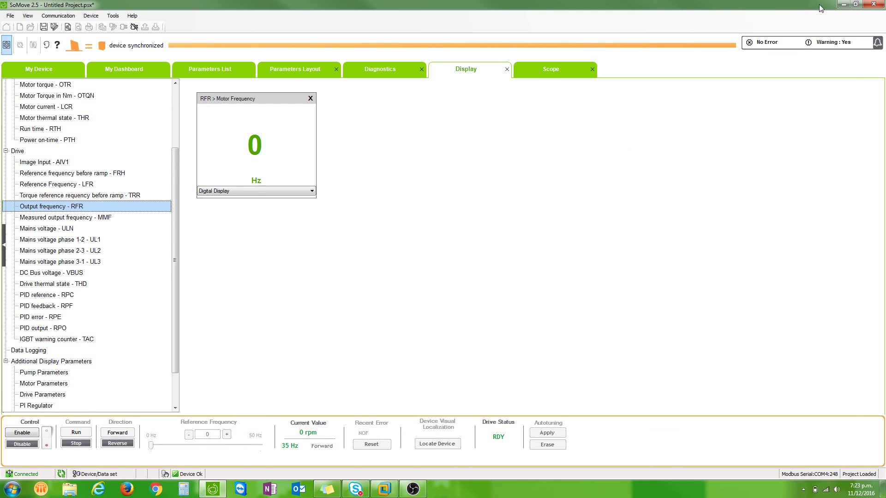
Minimize SoMove once the drive reads 0 Hz with status RDY
left_click(842, 5)
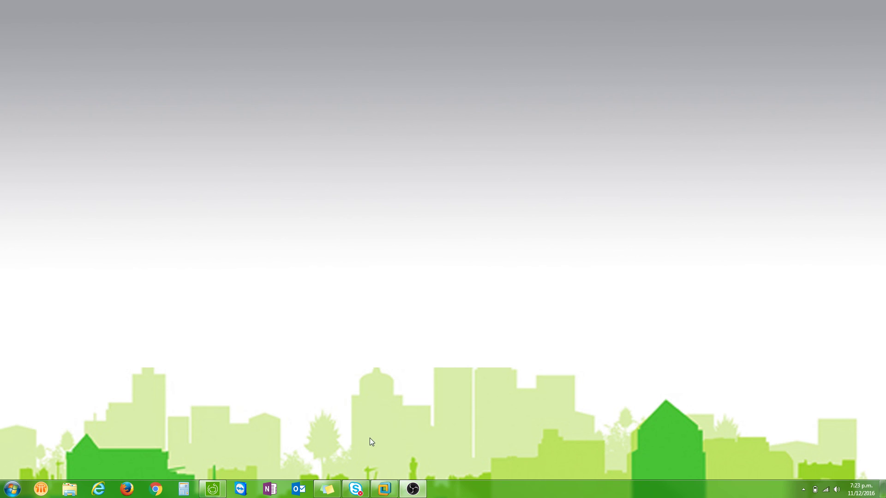
left_click(385, 488)
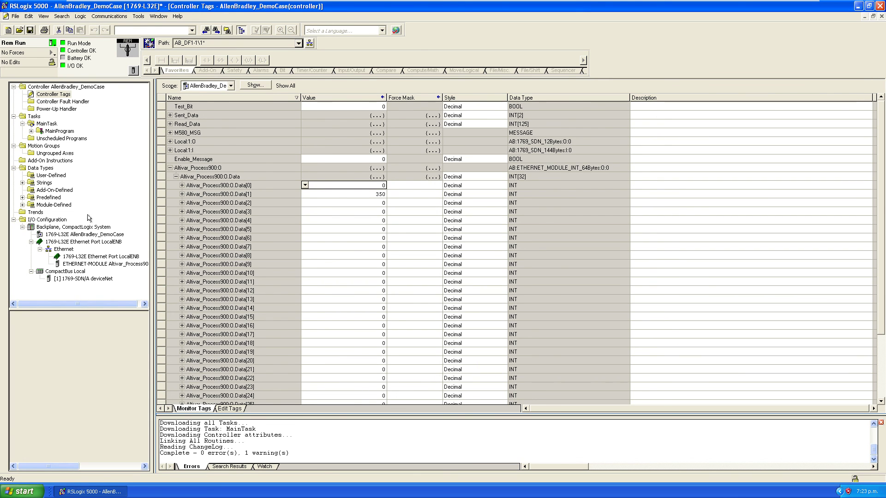
mouse_move(815, 2)
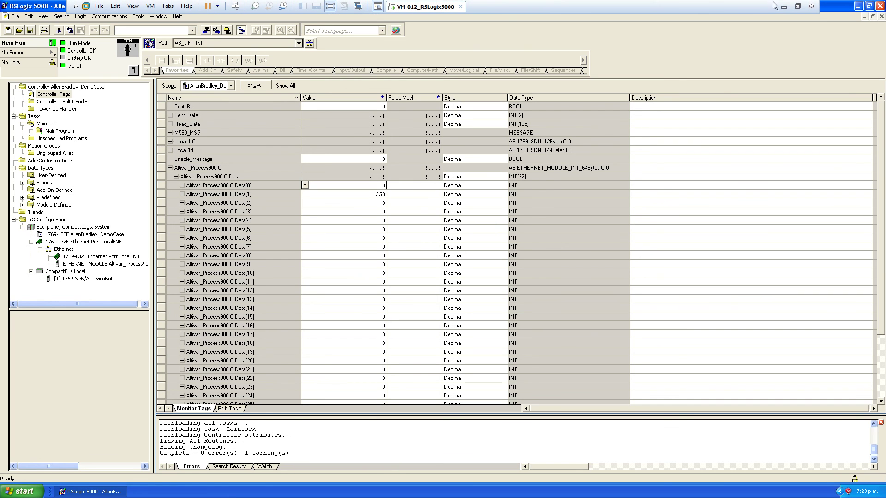
left_click(781, 5)
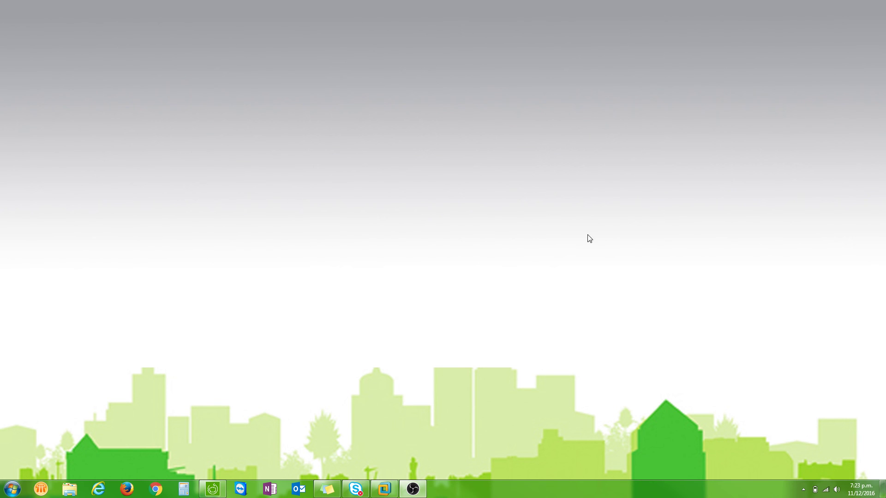